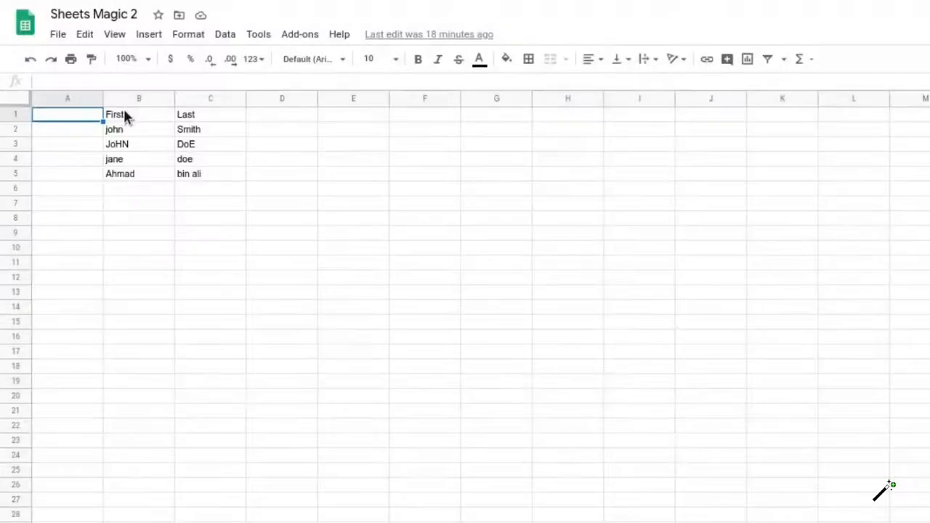
# Make the First and Last header cells in B1:C1 bold.
pyautogui.moveTo(124, 113); pyautogui.dragTo(185, 119)
pyautogui.hotkey('ctrl', 'b')
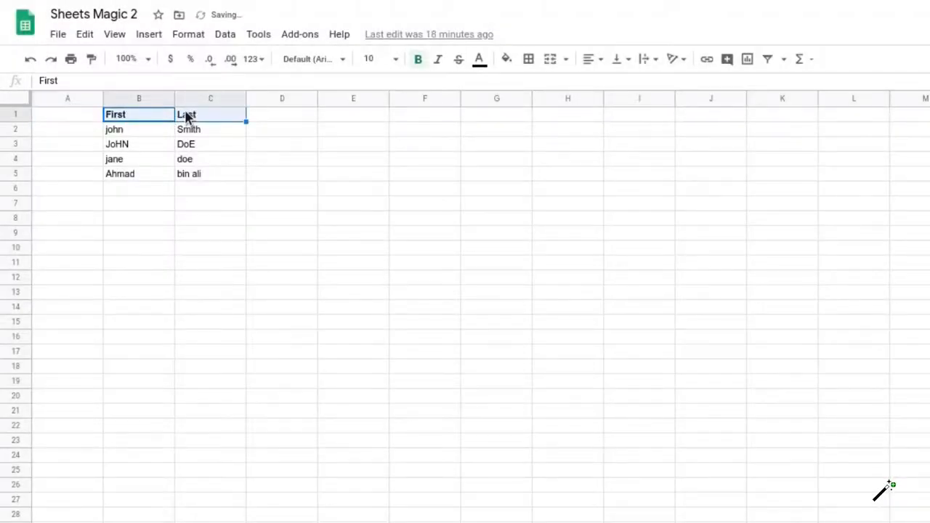
# Label the rows in A2:A5 as Uppercase, Lowercase, Proper and Proper.
pyautogui.click(86, 131)
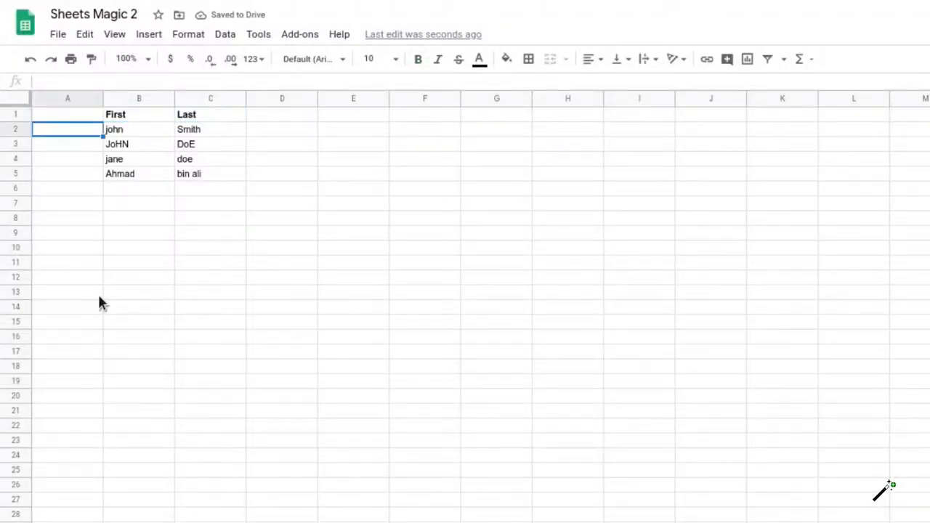
pyautogui.write('Uppercase')
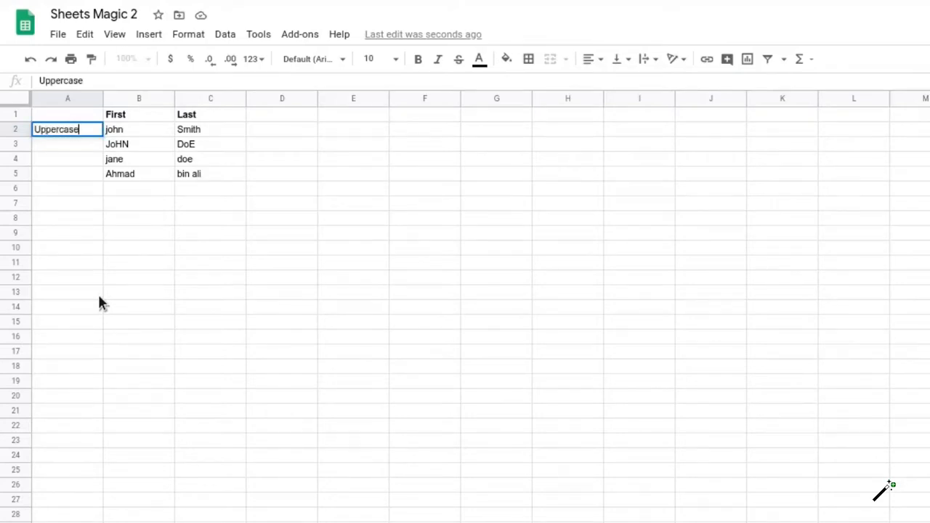
pyautogui.press('Return')
pyautogui.write('Lowercase')
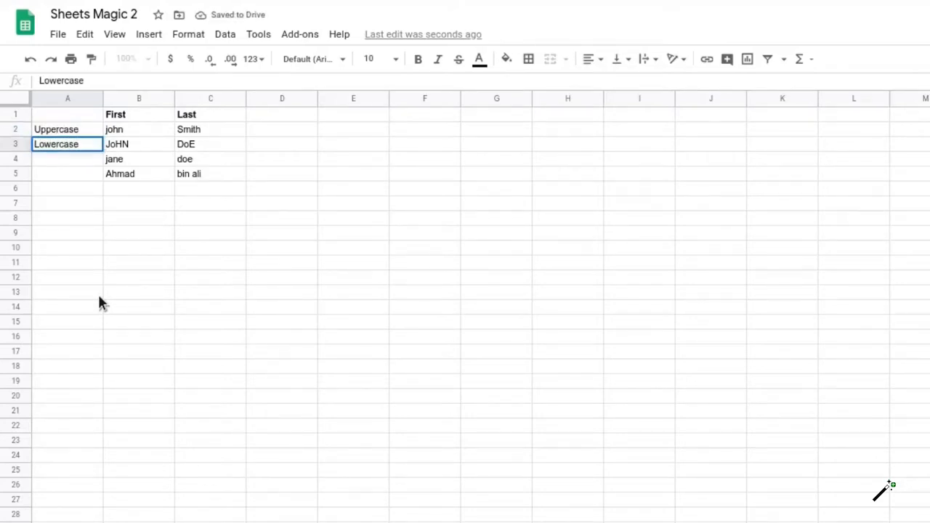
pyautogui.press('Return')
pyautogui.write('Proper')
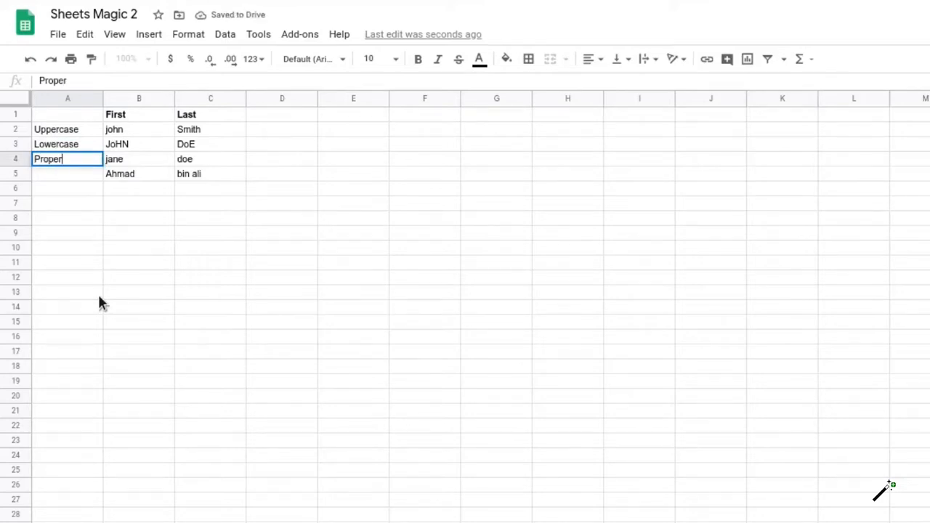
pyautogui.press('Return')
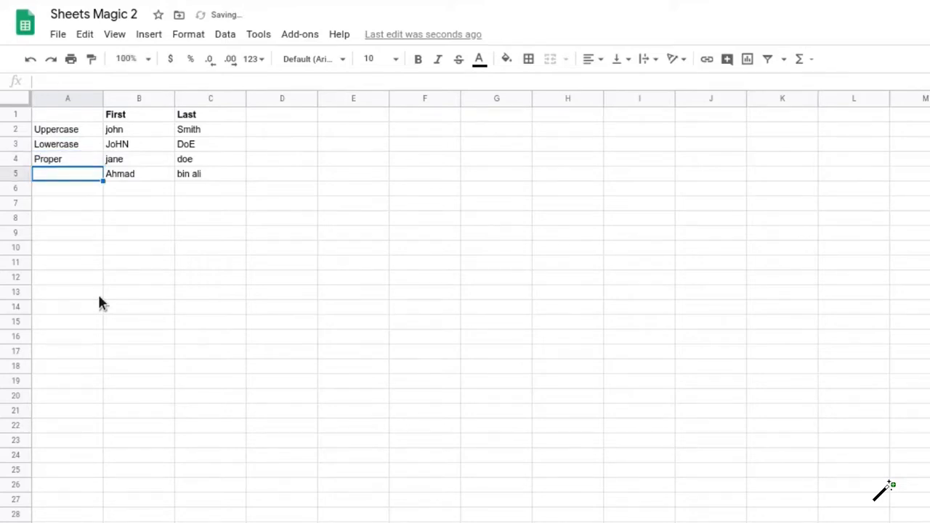
pyautogui.write('Proper')
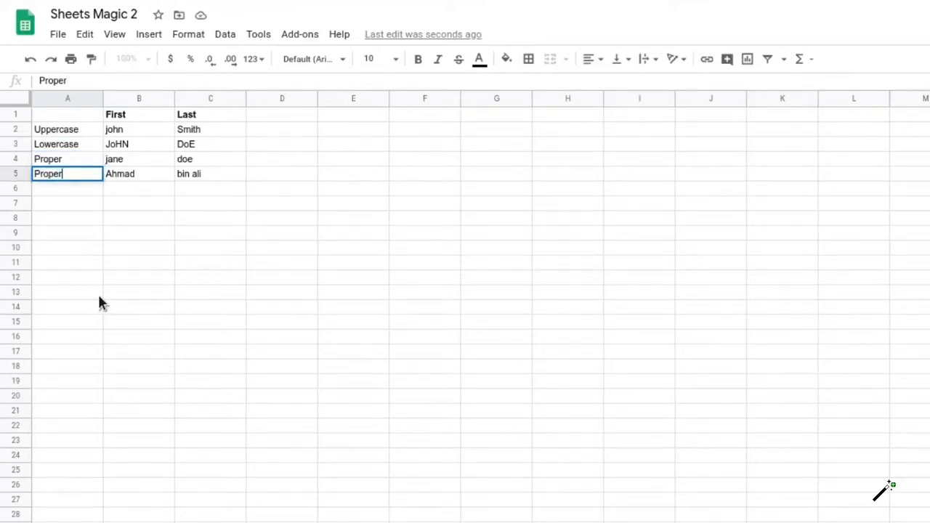
pyautogui.press('Return')
# Enter =upper(B2) in D2 to capitalize the first name, and fill the formula across to E2.
pyautogui.click(303, 132)
pyautogui.write('=upper(')
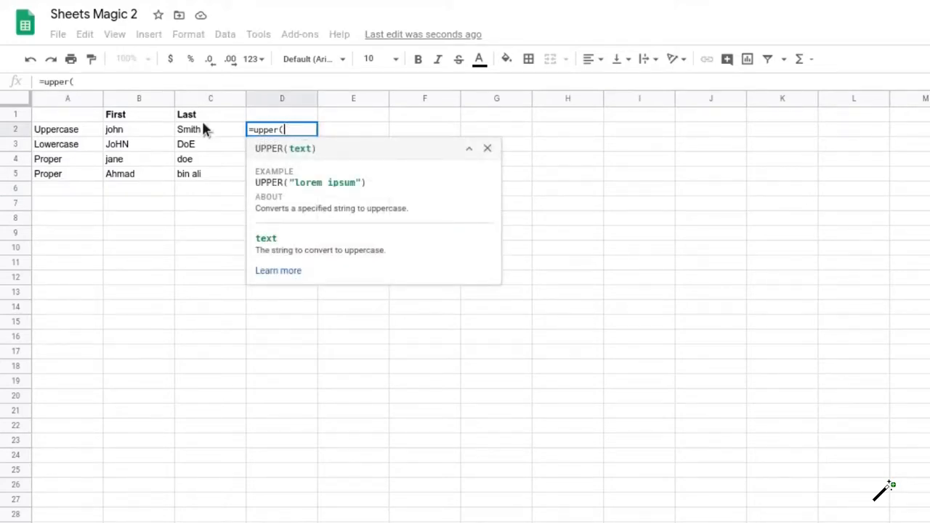
pyautogui.click(150, 129)
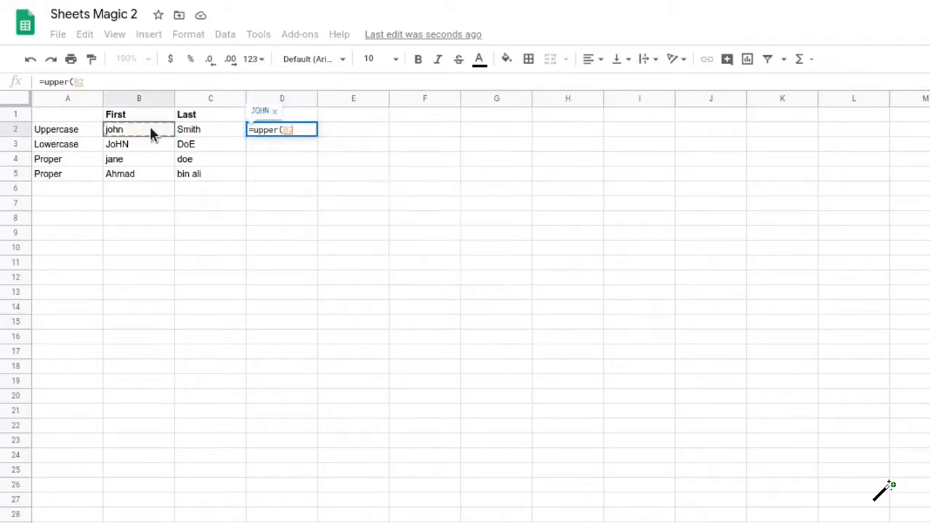
pyautogui.write(')')
pyautogui.press('Return')
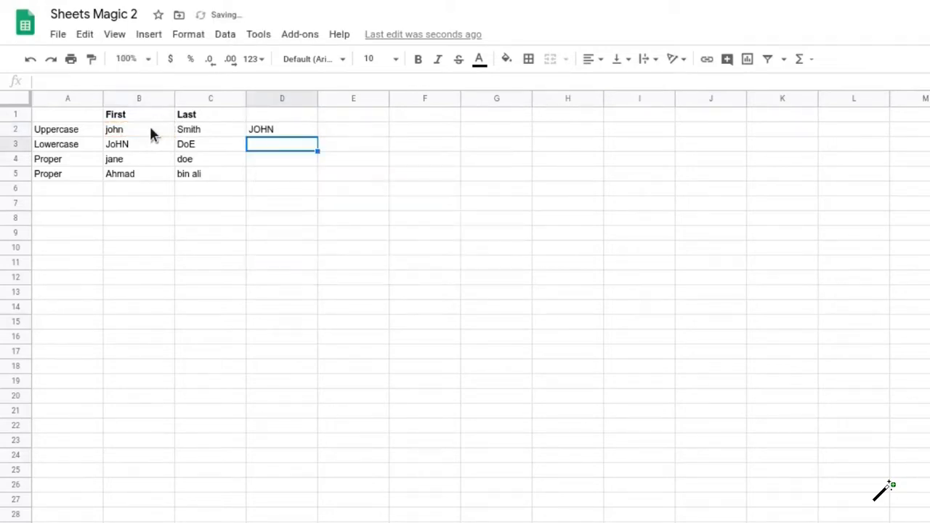
pyautogui.click(263, 132)
pyautogui.moveTo(319, 136); pyautogui.dragTo(362, 138)
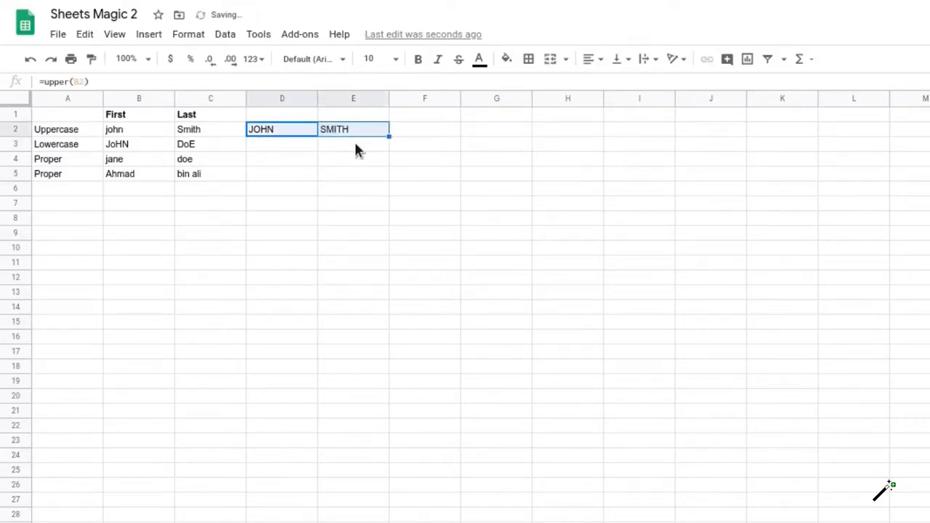
# Enter =lower(B3) in D3 and fill the formula across to E3 for the last name.
pyautogui.click(263, 149)
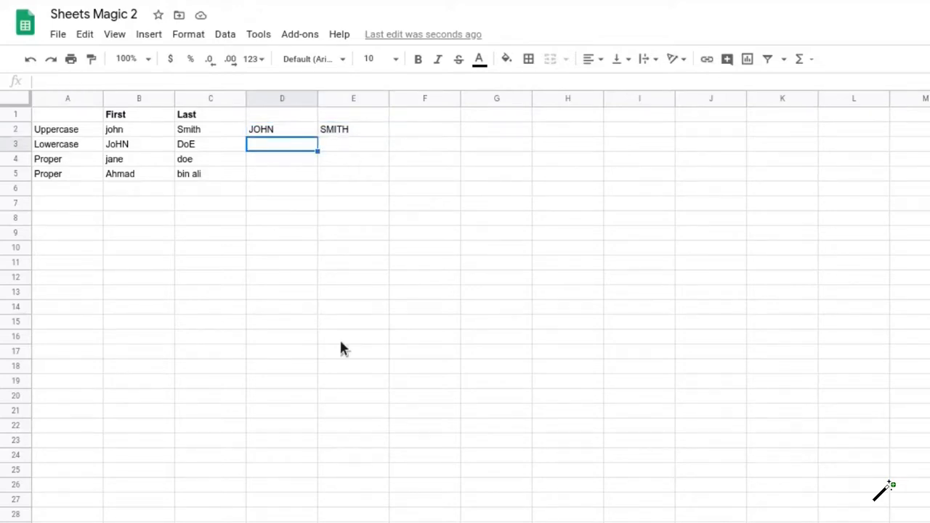
pyautogui.write('=lower(')
pyautogui.click(142, 148)
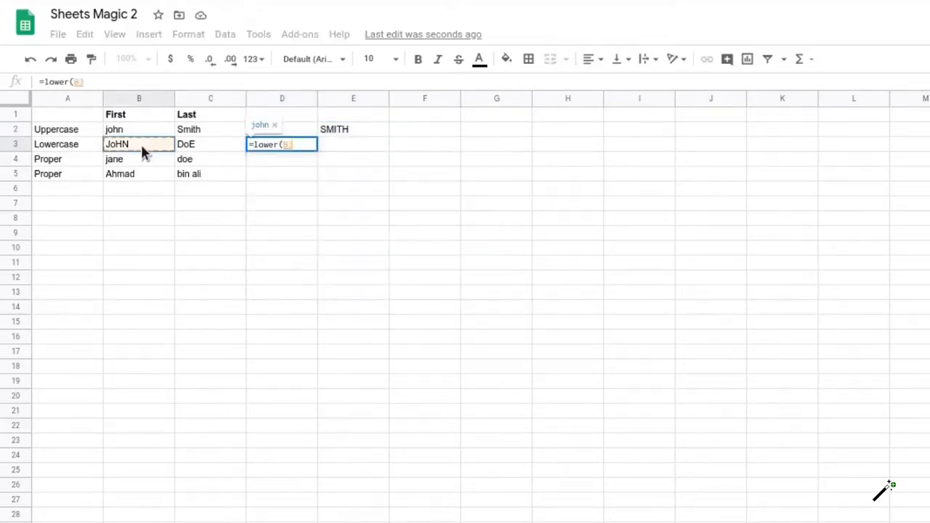
pyautogui.write(')')
pyautogui.press('Return')
pyautogui.click(309, 147)
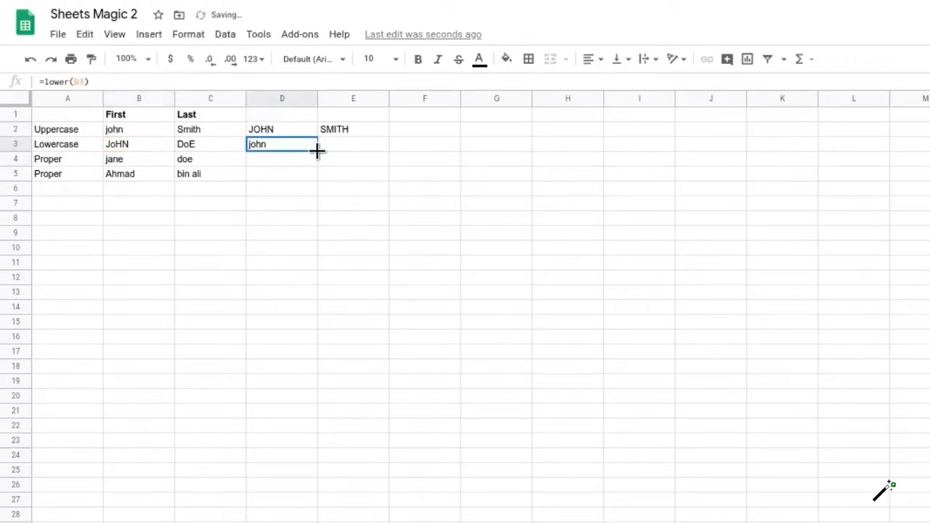
pyautogui.moveTo(318, 150); pyautogui.dragTo(339, 154)
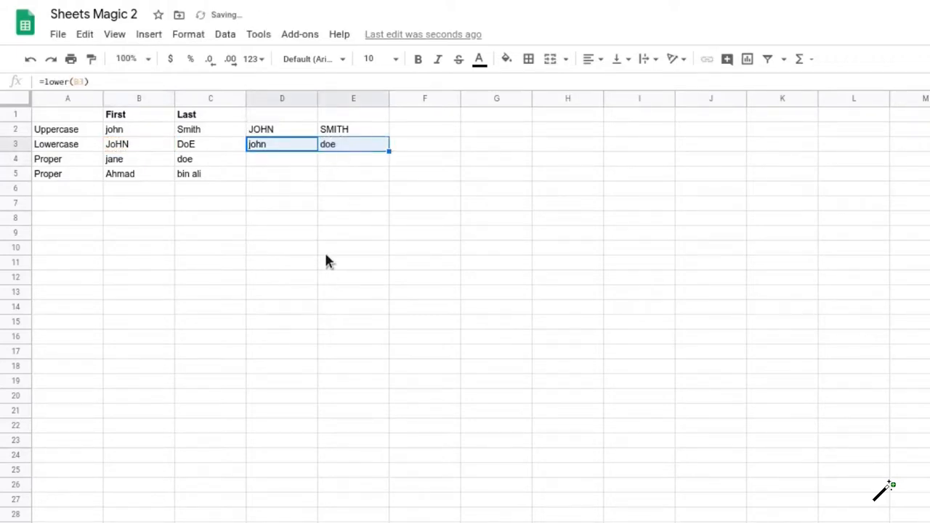
# Enter =proper(B4) in D4 and fill the formula across to E4.
pyautogui.click(282, 158)
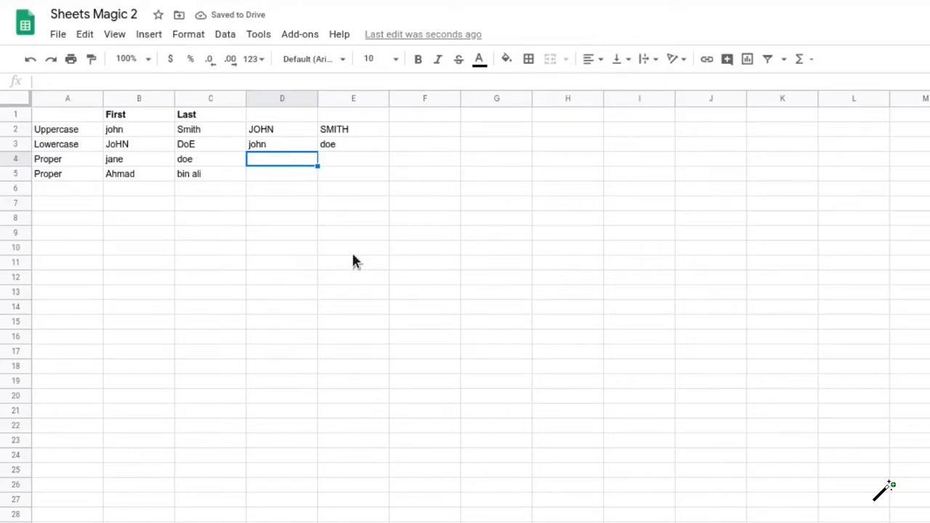
pyautogui.write('=pro')
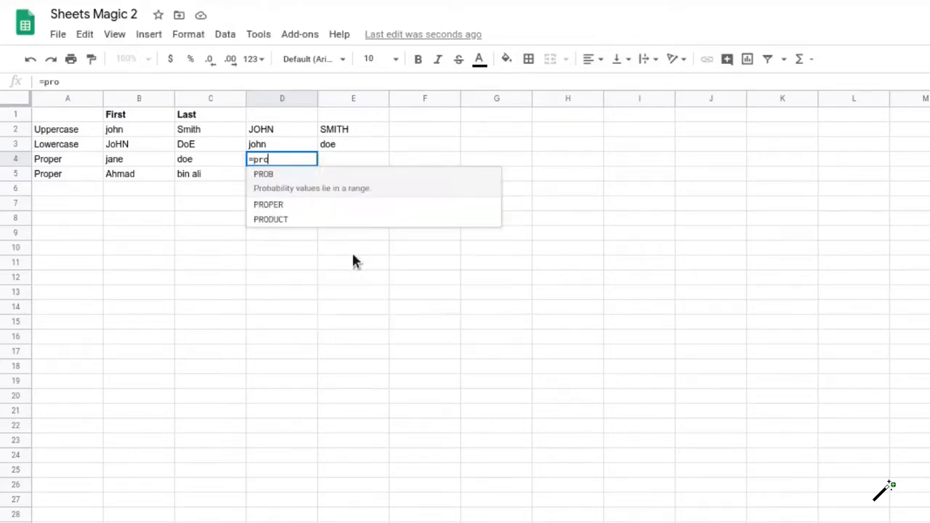
pyautogui.write('per(')
pyautogui.click(150, 158)
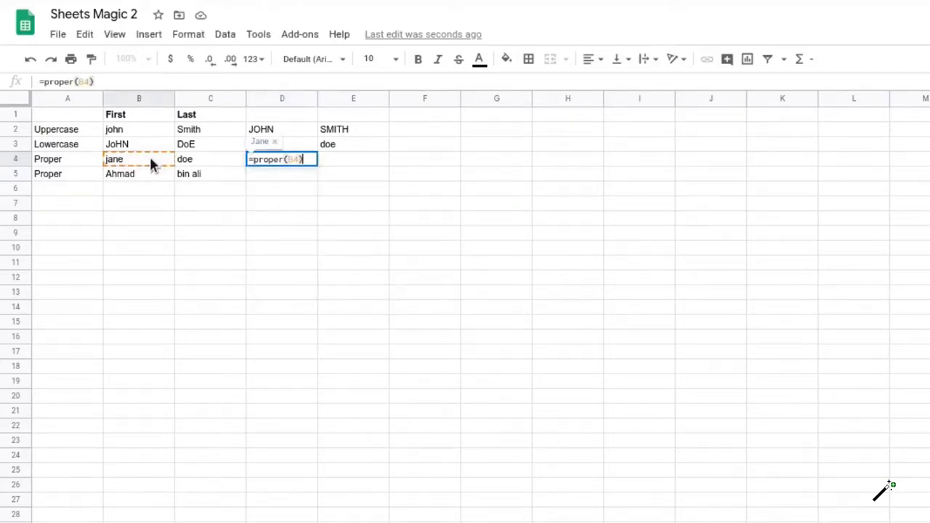
pyautogui.press('Return')
pyautogui.click(281, 158)
pyautogui.moveTo(316, 166); pyautogui.dragTo(361, 164)
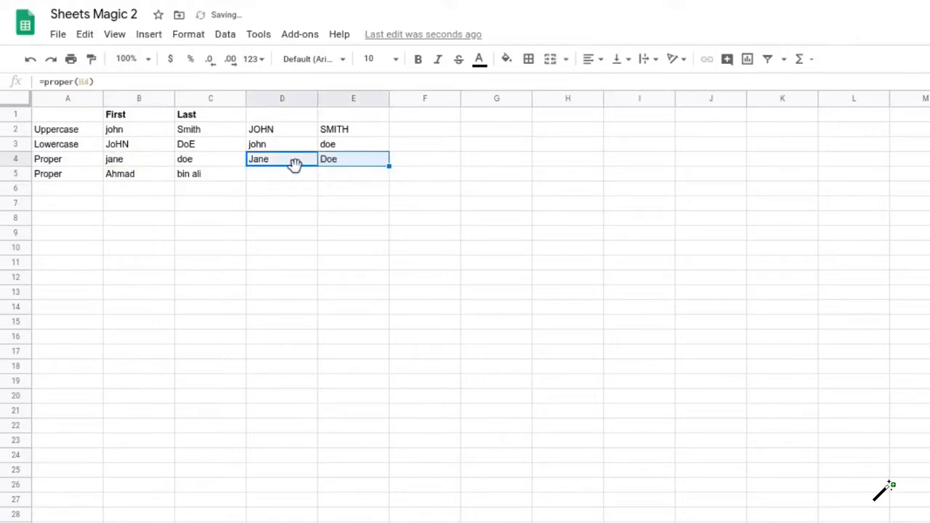
# Enter =proper(B5) in D5 and fill the formula across to E5.
pyautogui.click(274, 175)
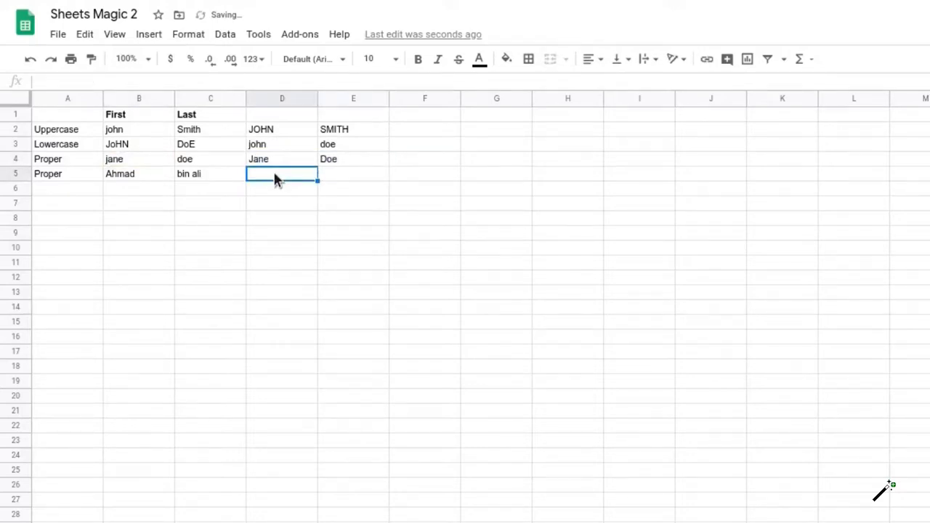
pyautogui.write('=proper(')
pyautogui.click(128, 174)
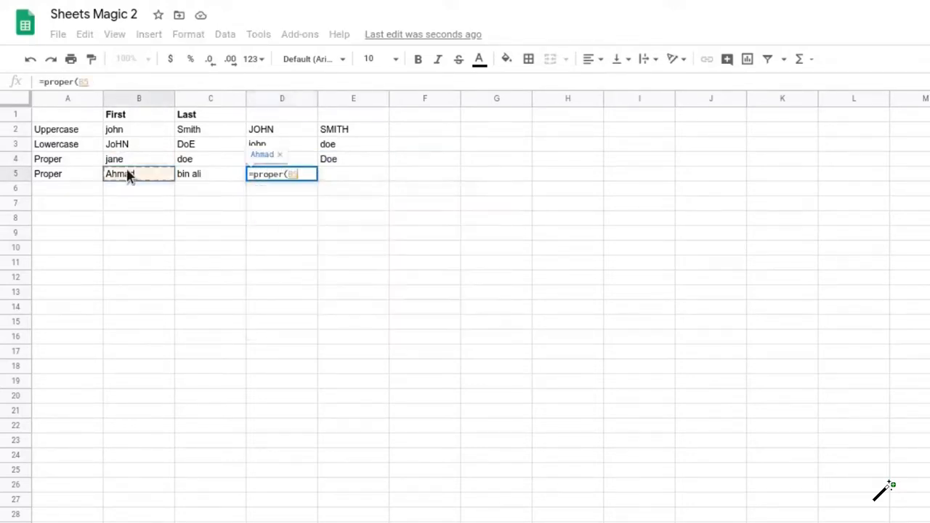
pyautogui.write(')')
pyautogui.press('Return')
pyautogui.click(276, 179)
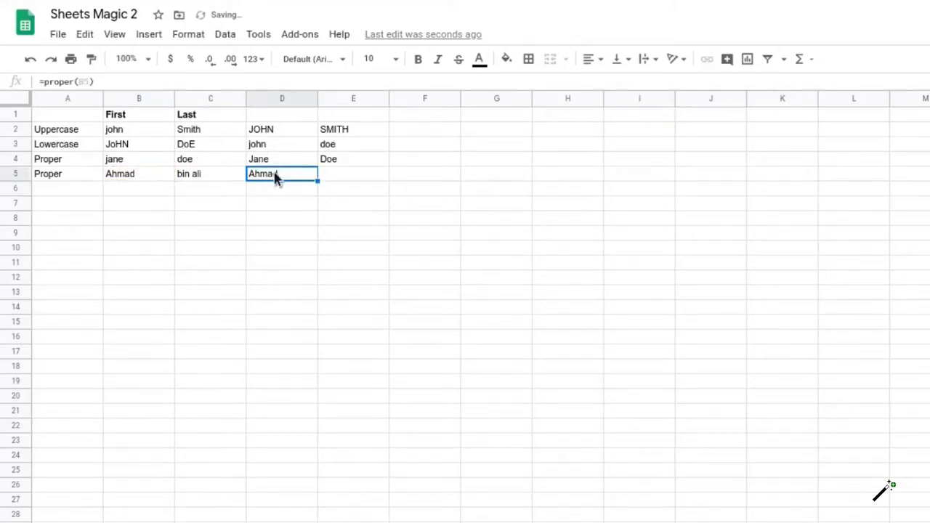
pyautogui.moveTo(317, 180); pyautogui.dragTo(362, 212)
# Add the headers Concatenate in F1 and Split in G1.
pyautogui.press('Right')
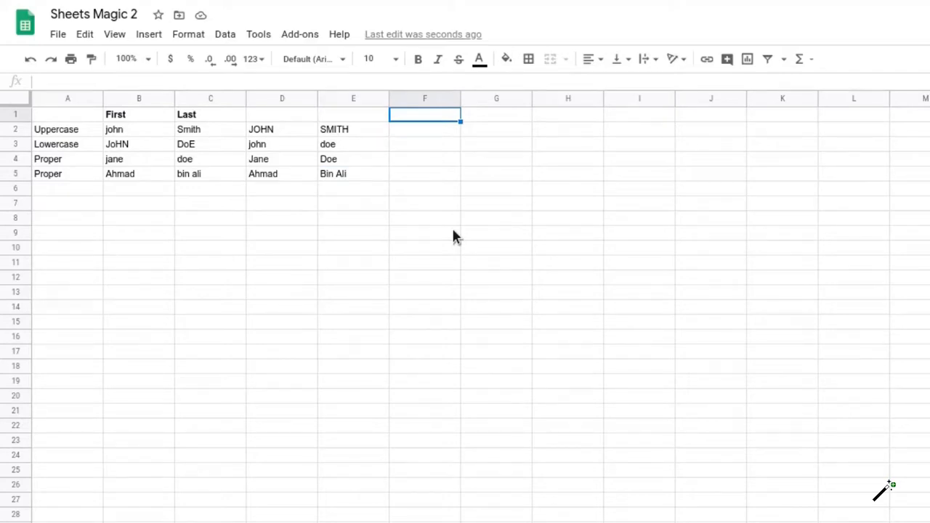
pyautogui.write('Concatenate')
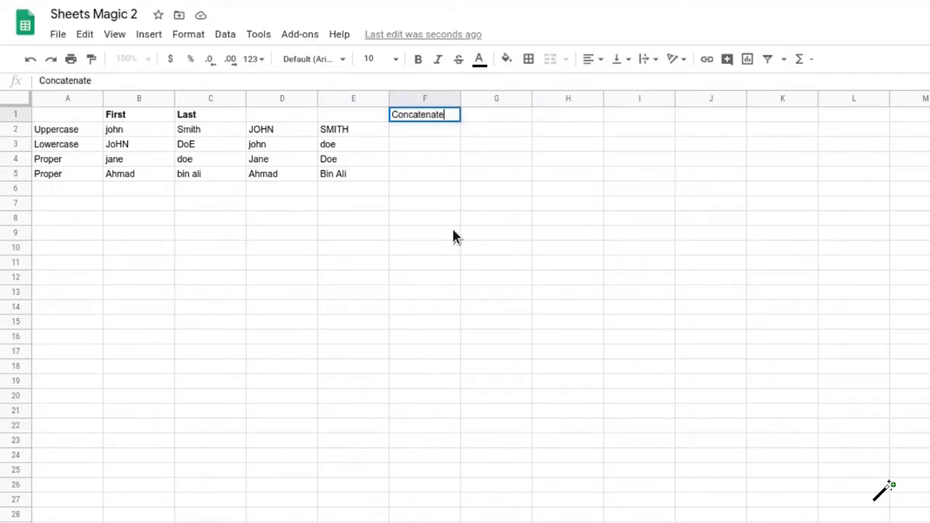
pyautogui.press('Tab')
pyautogui.write('Split')
pyautogui.press('Return')
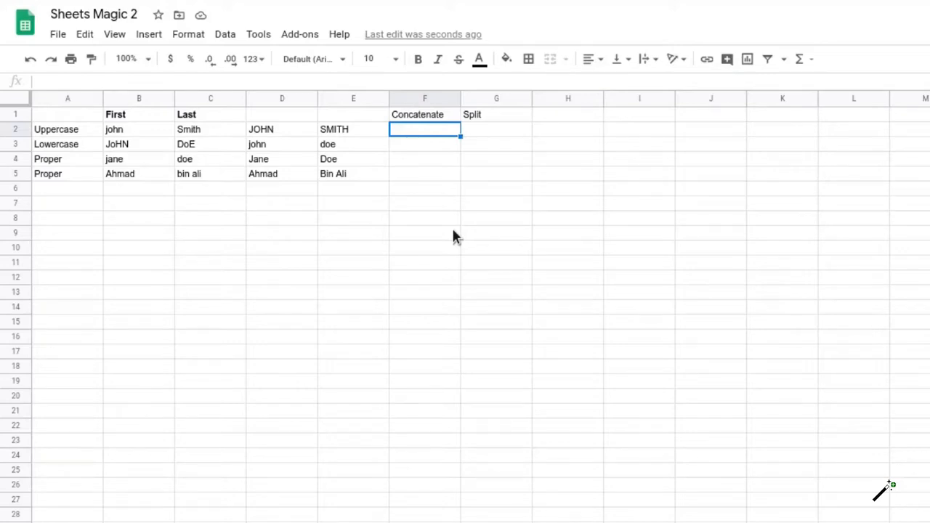
# Enter =concatenate(D2, " ", E2) in F2 to join the first and last name with a space.
pyautogui.write('=concat')
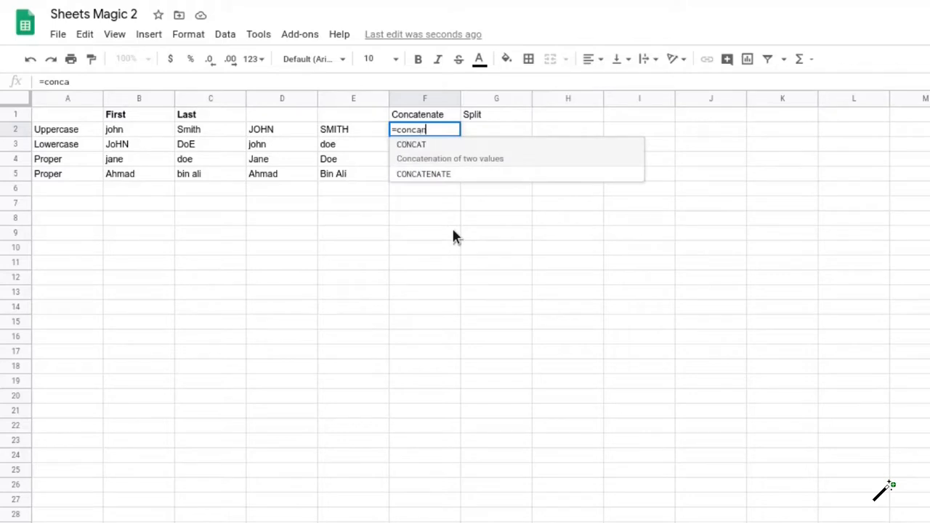
pyautogui.write('enate(')
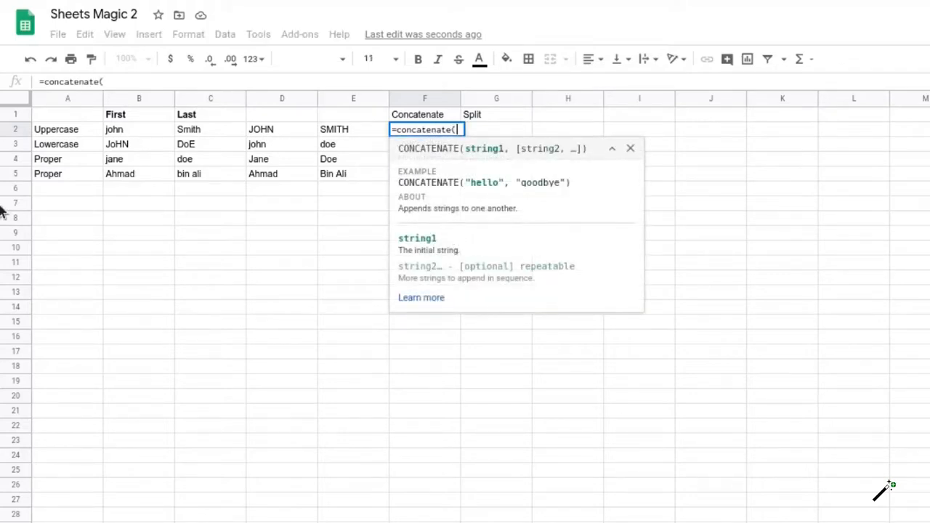
pyautogui.click(282, 129)
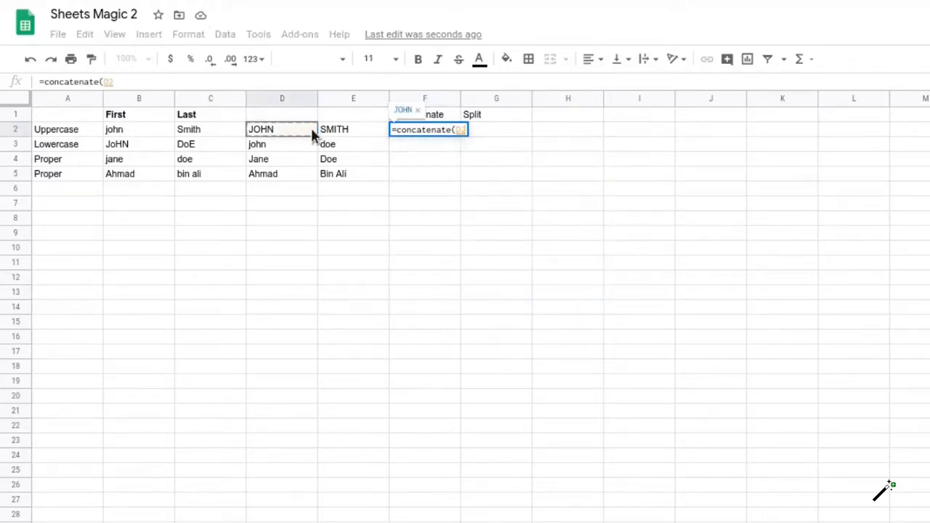
pyautogui.write(', ')
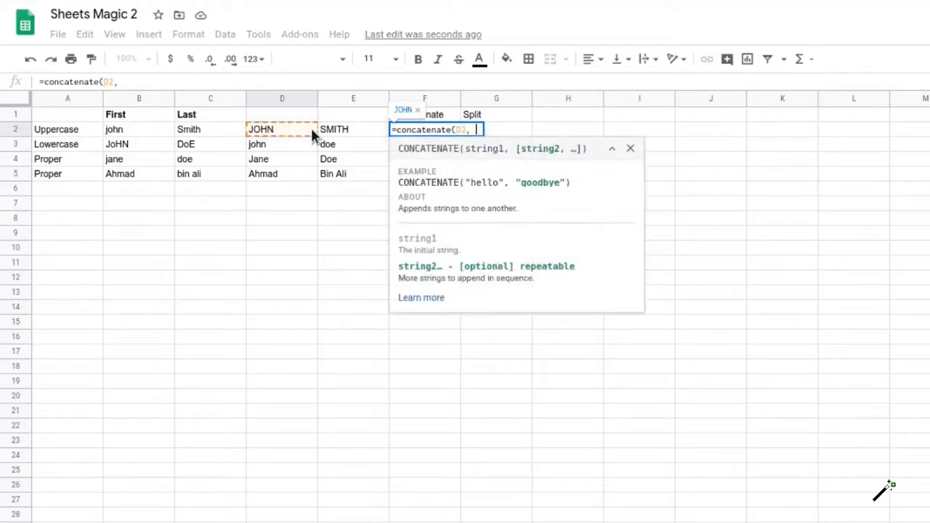
pyautogui.write('" ",')
pyautogui.click(355, 126)
pyautogui.write(')')
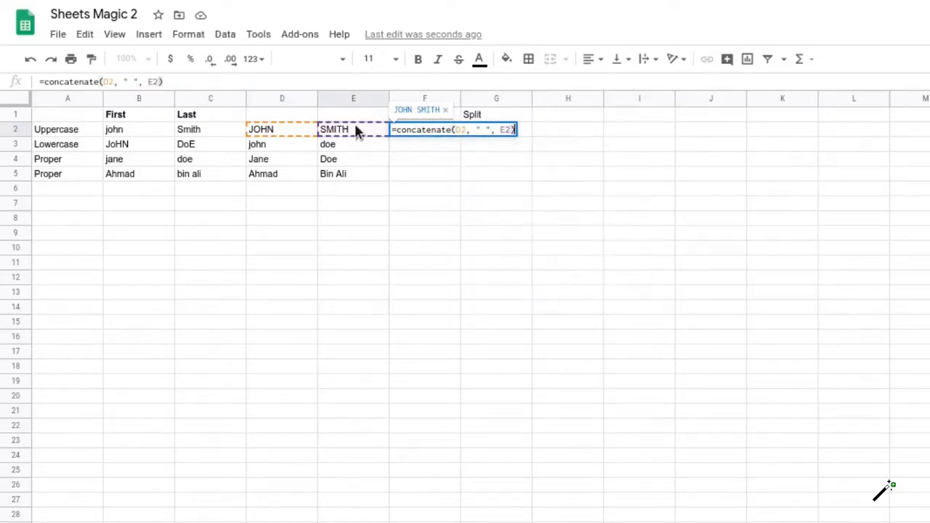
pyautogui.press('Return')
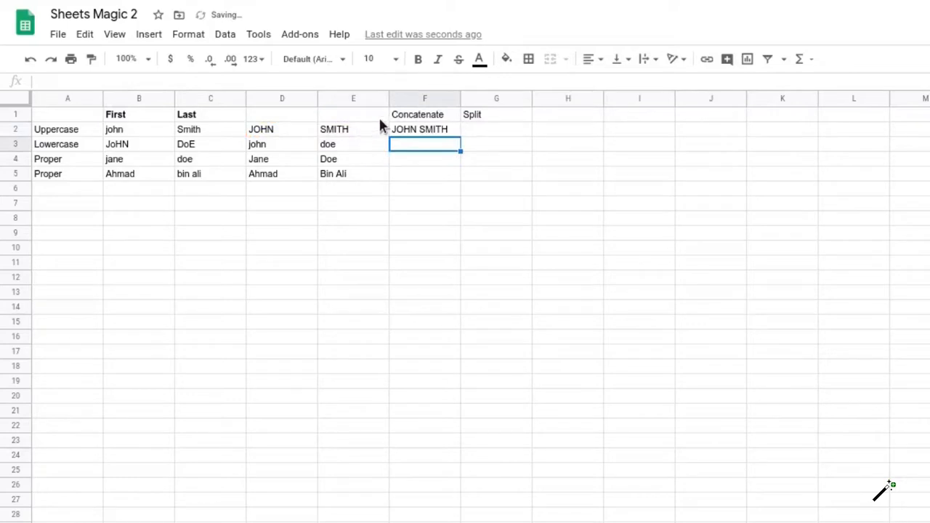
# Fill the concatenate formula from F2 down to F5.
pyautogui.click(432, 128)
pyautogui.click(453, 138)
pyautogui.click(451, 132)
pyautogui.moveTo(461, 135); pyautogui.dragTo(463, 183)
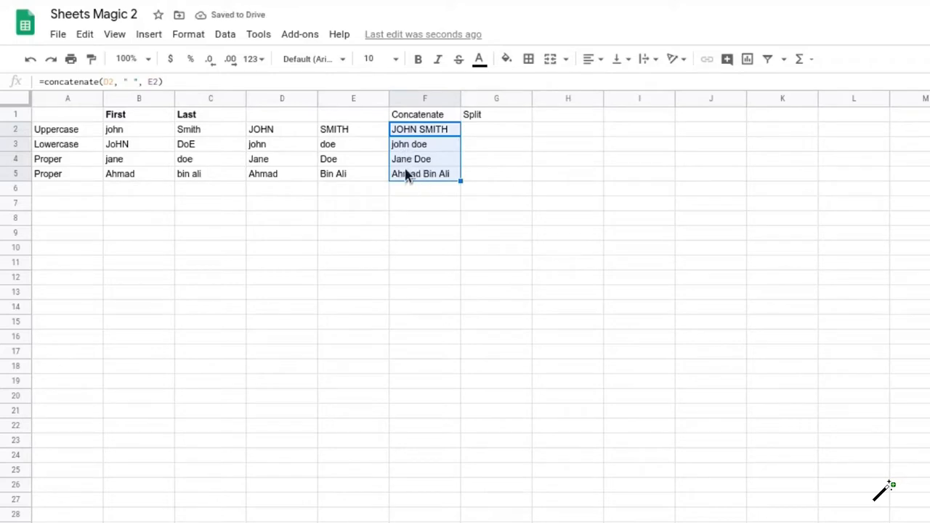
pyautogui.click(496, 203)
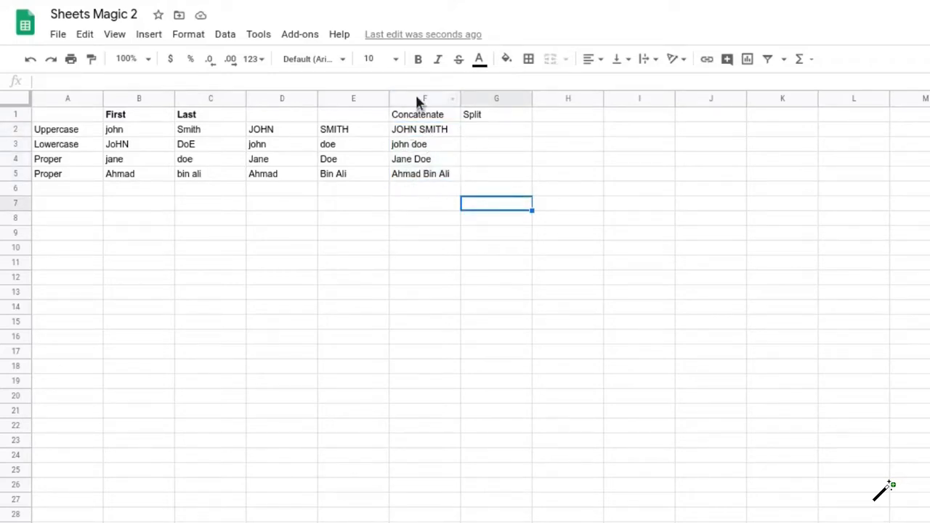
# Enter =split(F2, " ") in G2 to separate the joined name at the space.
pyautogui.click(513, 131)
pyautogui.write('=split(')
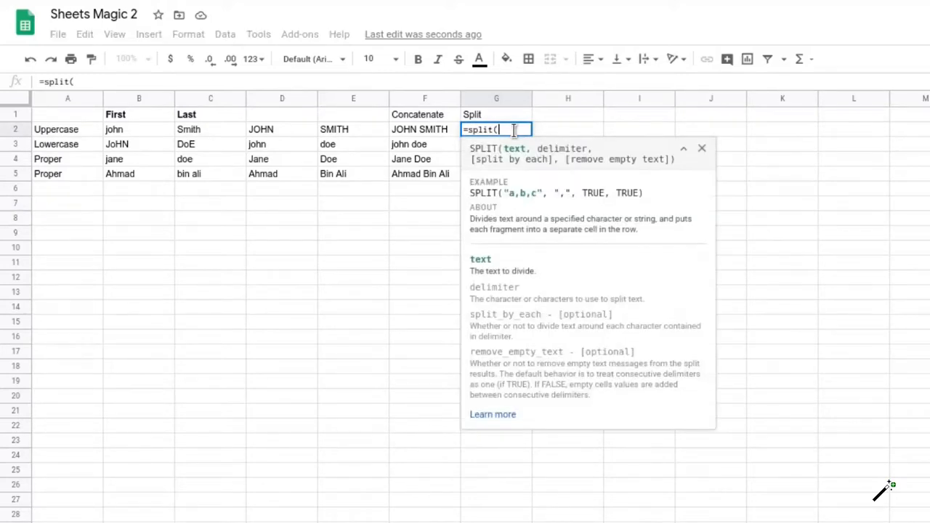
pyautogui.click(420, 129)
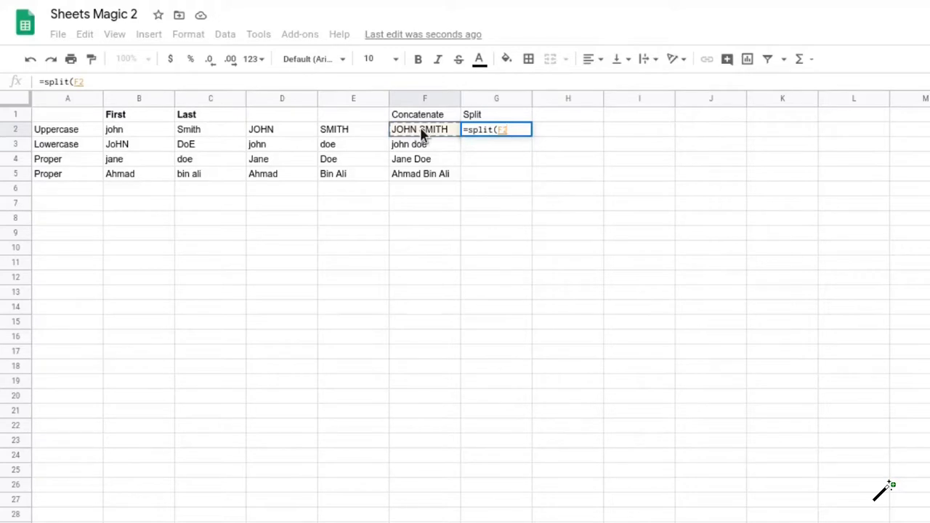
pyautogui.write(',')
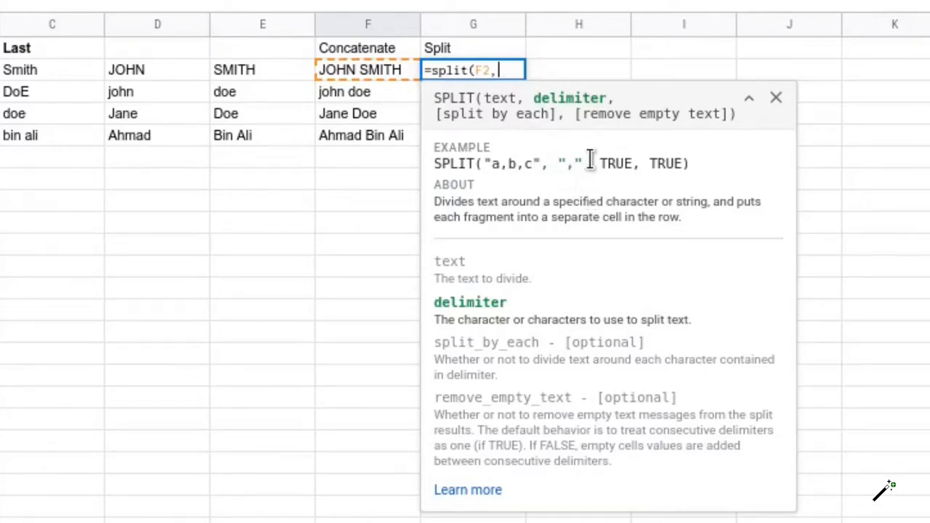
pyautogui.write('" "')
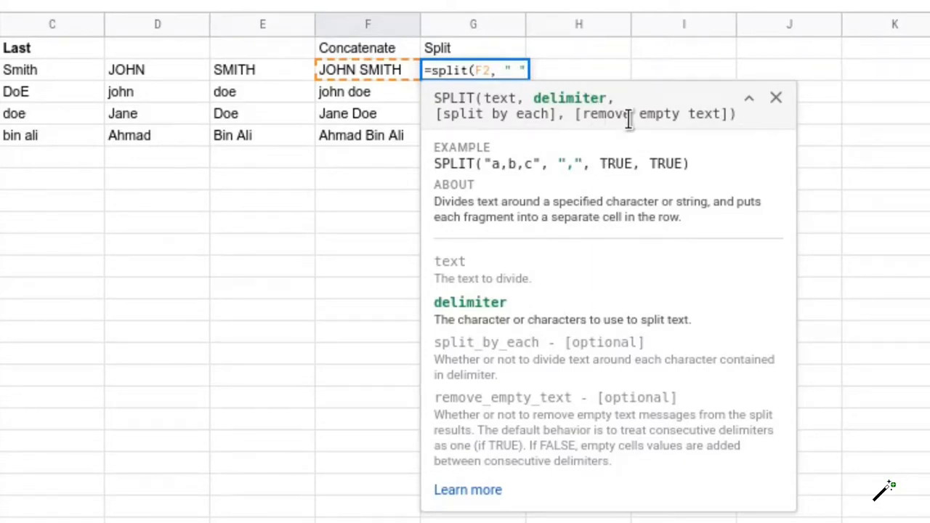
pyautogui.press('Return')
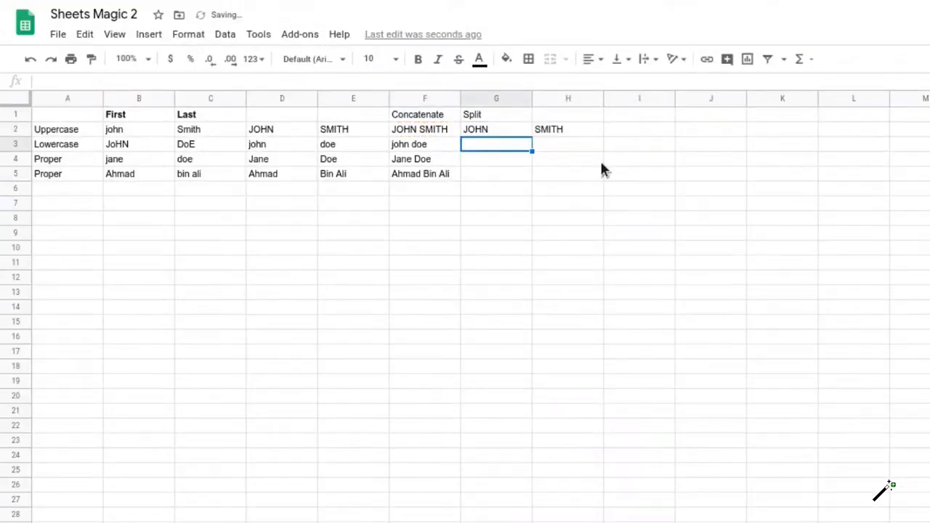
# Fill the split formula from G2 down to G5.
pyautogui.click(511, 130)
pyautogui.moveTo(532, 136); pyautogui.dragTo(530, 177)
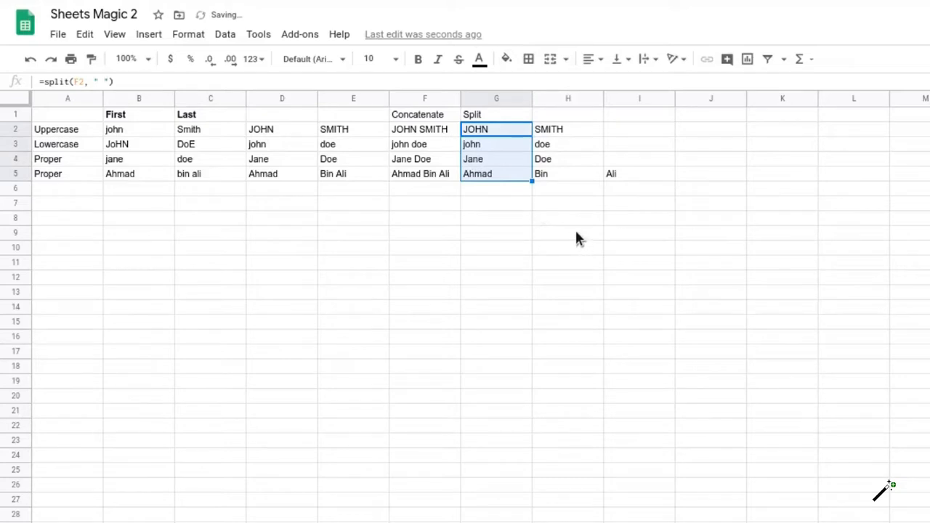
pyautogui.click(576, 236)
pyautogui.click(504, 174)
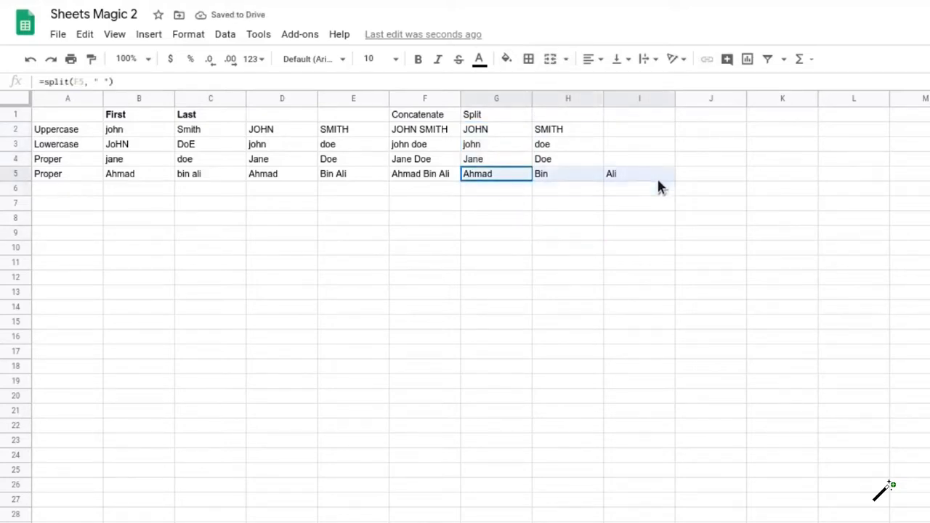
pyautogui.keyDown('shift'); pyautogui.click(657, 175); pyautogui.keyUp('shift')
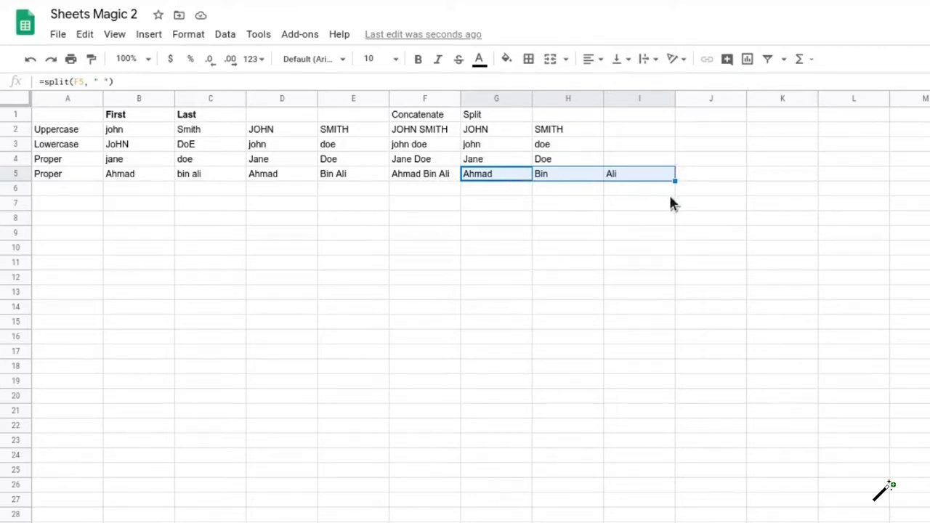
# Enter =proper(F2) in A8 and fill the formula down to A11.
pyautogui.click(67, 218)
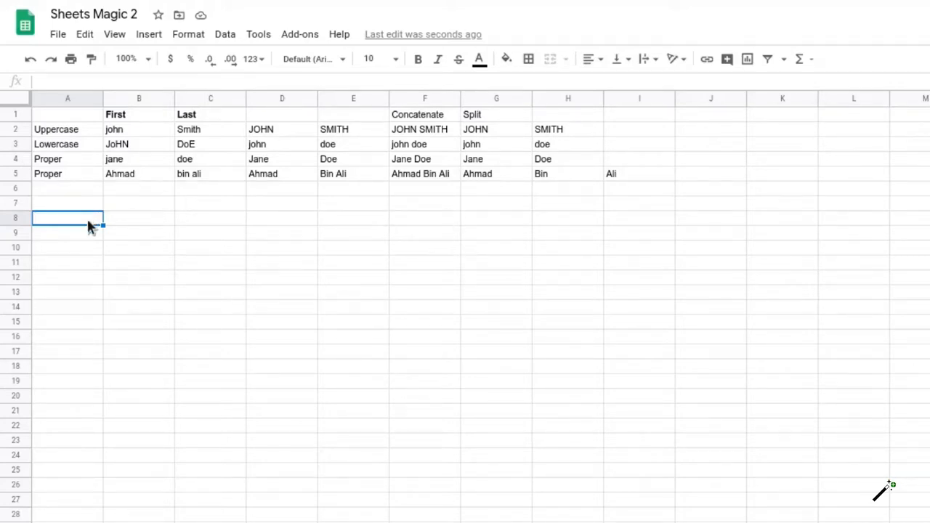
pyautogui.moveTo(436, 129); pyautogui.dragTo(456, 174)
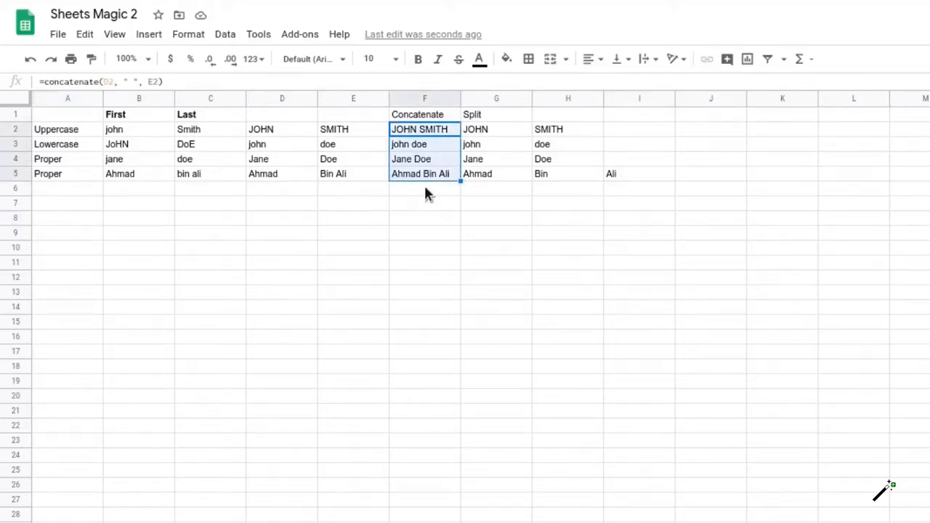
pyautogui.click(65, 225)
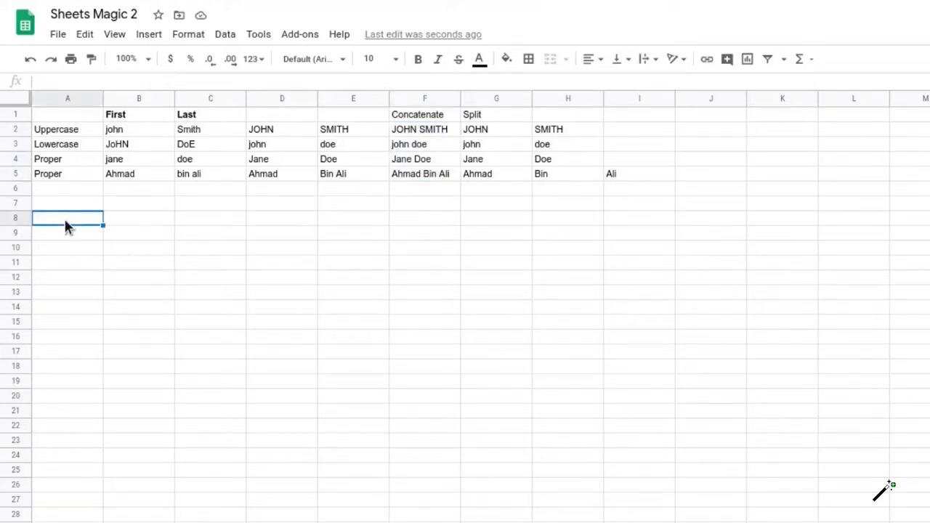
pyautogui.write('=pr')
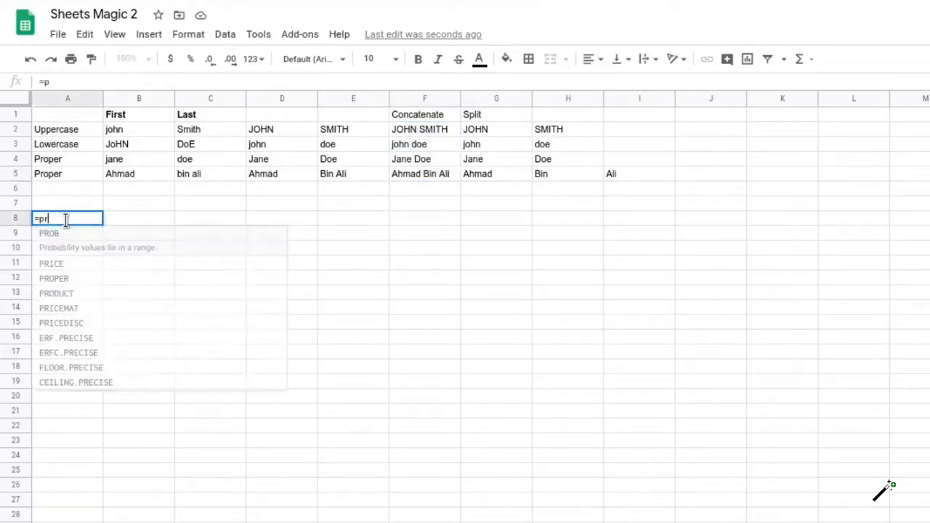
pyautogui.write('oper(')
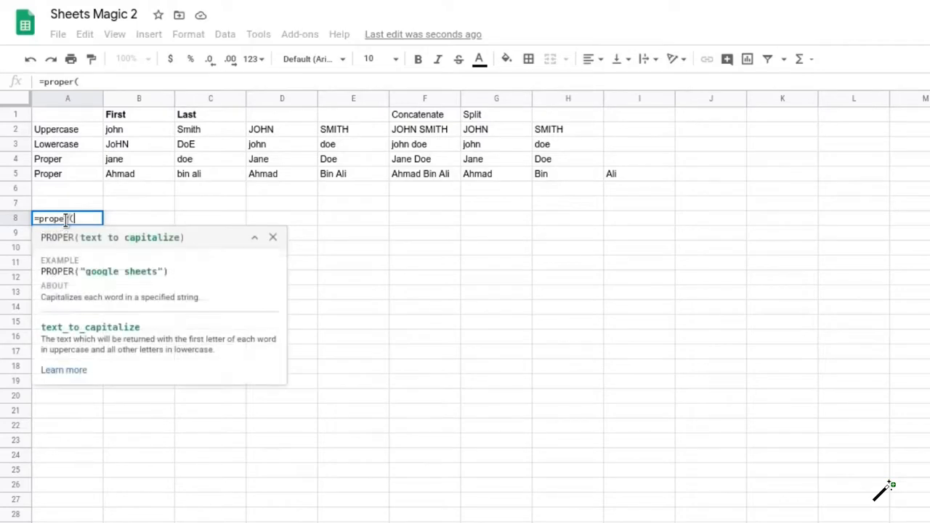
pyautogui.click(415, 135)
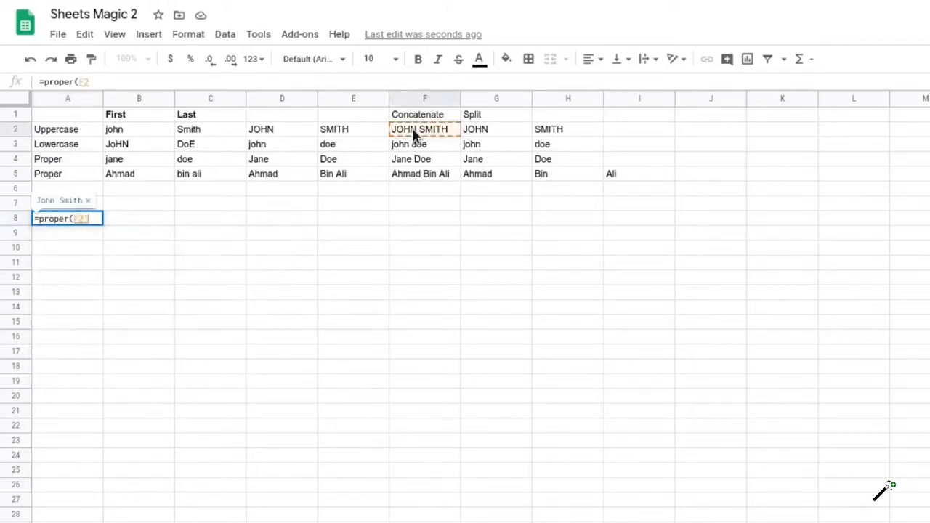
pyautogui.write(')')
pyautogui.press('Return')
pyautogui.click(83, 219)
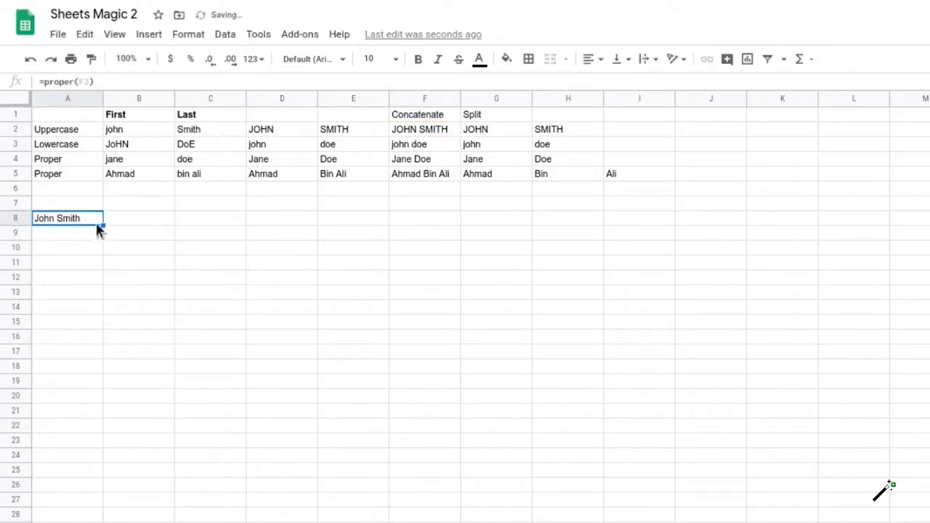
pyautogui.moveTo(104, 225); pyautogui.dragTo(111, 274)
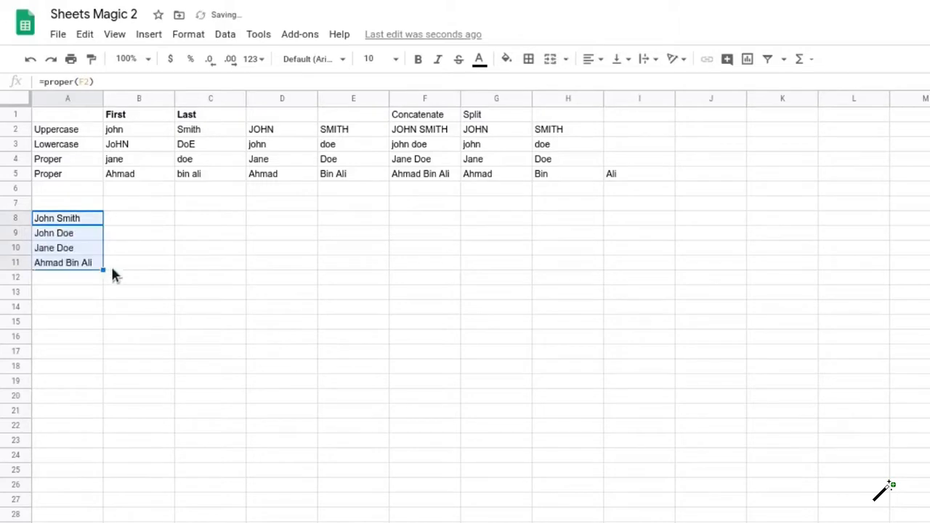
# Add the bold header Name List in A7.
pyautogui.click(68, 200)
pyautogui.write('Name L')
pyautogui.write('ist')
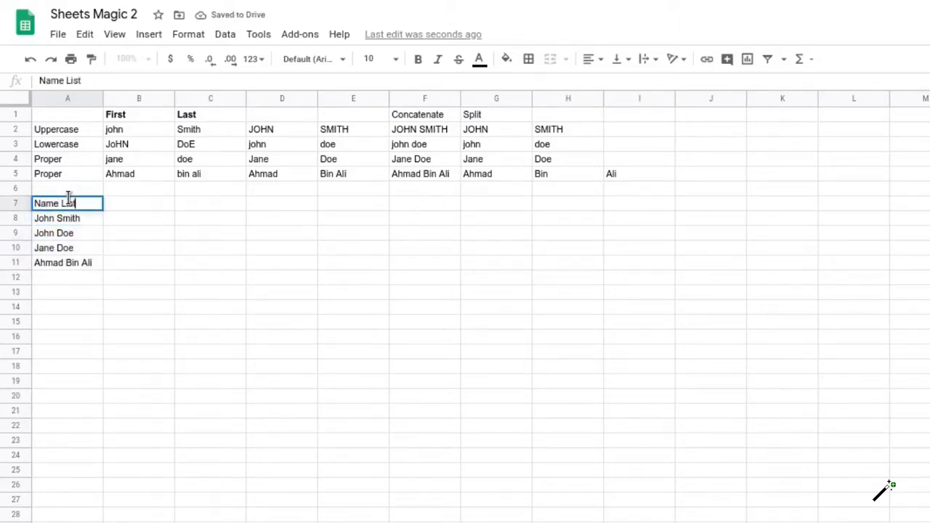
pyautogui.press('Return')
pyautogui.click(65, 202)
pyautogui.hotkey('ctrl', 'b')
# Copy the formulas in A8:A11 and paste them back in place as values only.
pyautogui.click(80, 225)
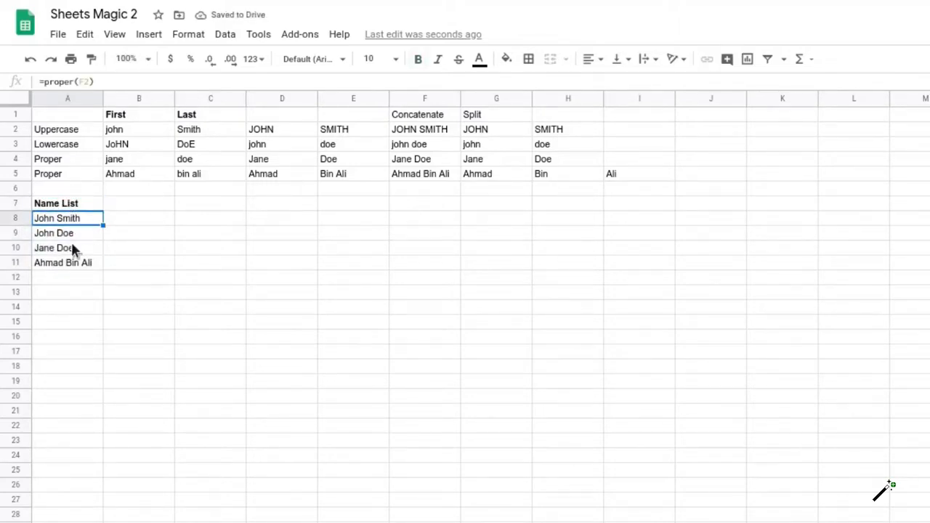
pyautogui.click(76, 233)
pyautogui.click(82, 246)
pyautogui.click(82, 263)
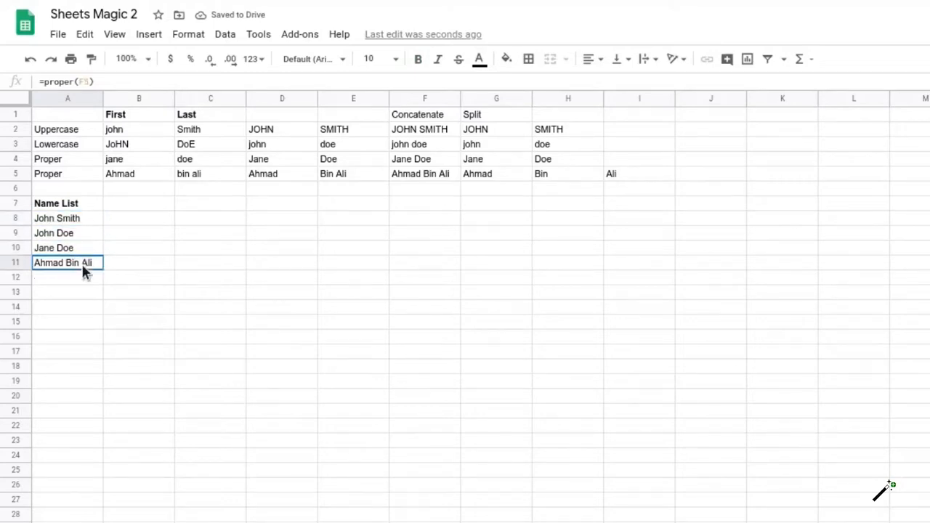
pyautogui.moveTo(84, 218); pyautogui.dragTo(89, 263)
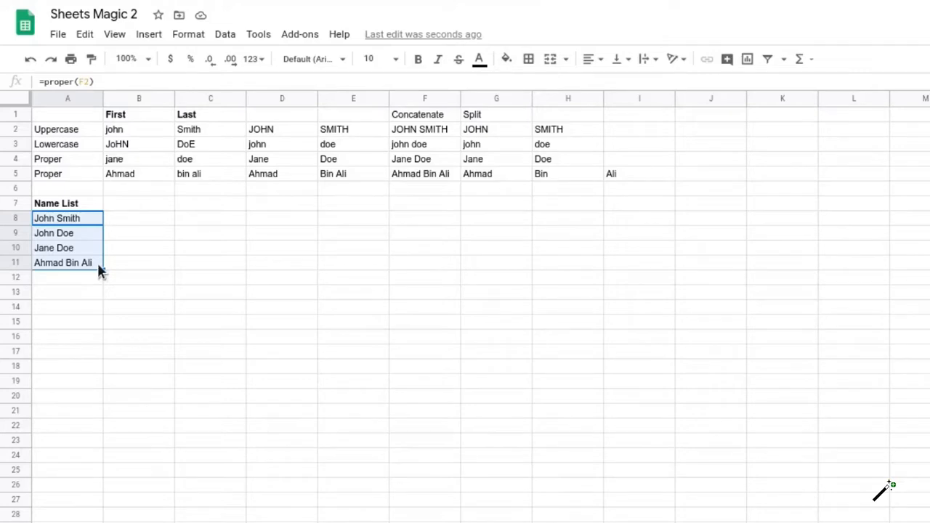
pyautogui.rightClick(98, 261)
pyautogui.click(213, 233)
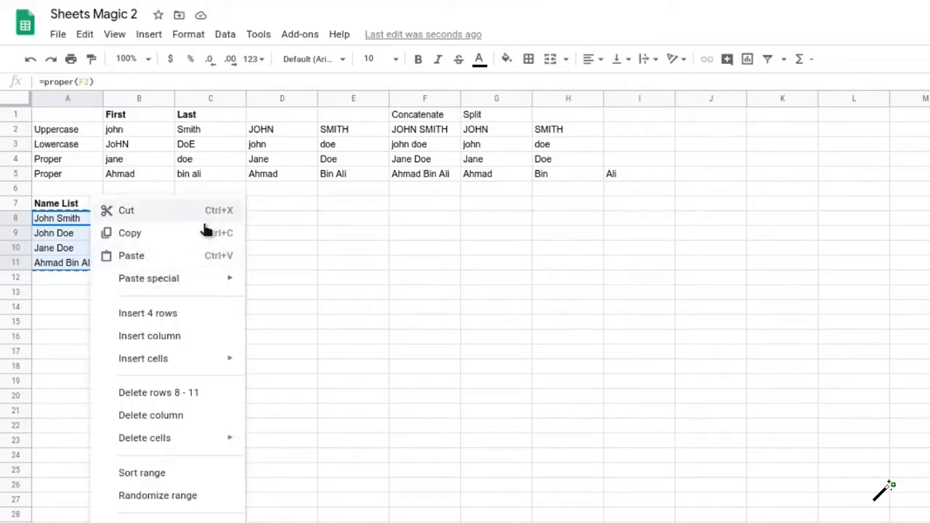
pyautogui.moveTo(157, 278)
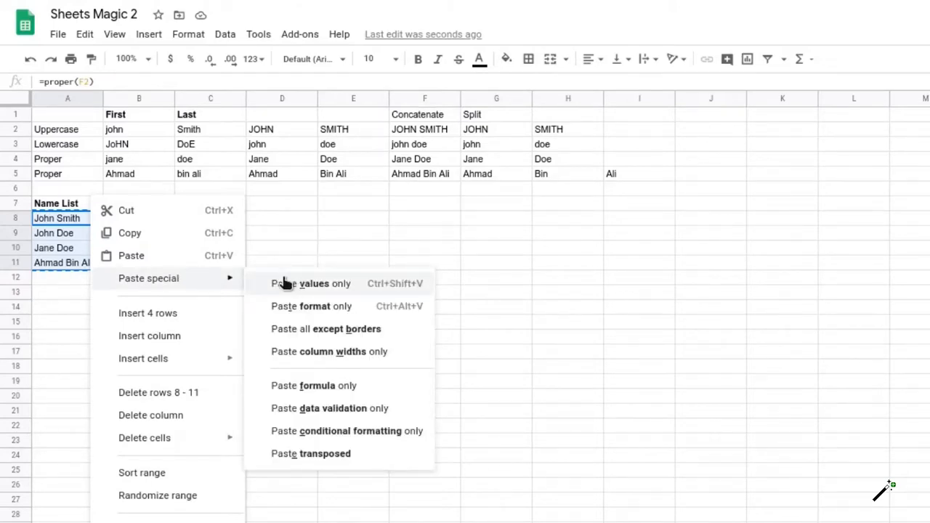
pyautogui.click(41, 223)
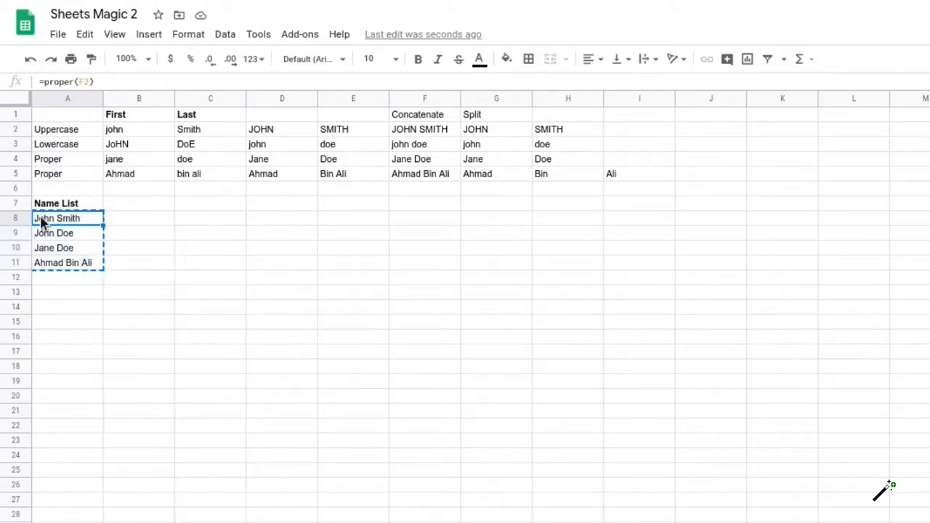
pyautogui.click(56, 221)
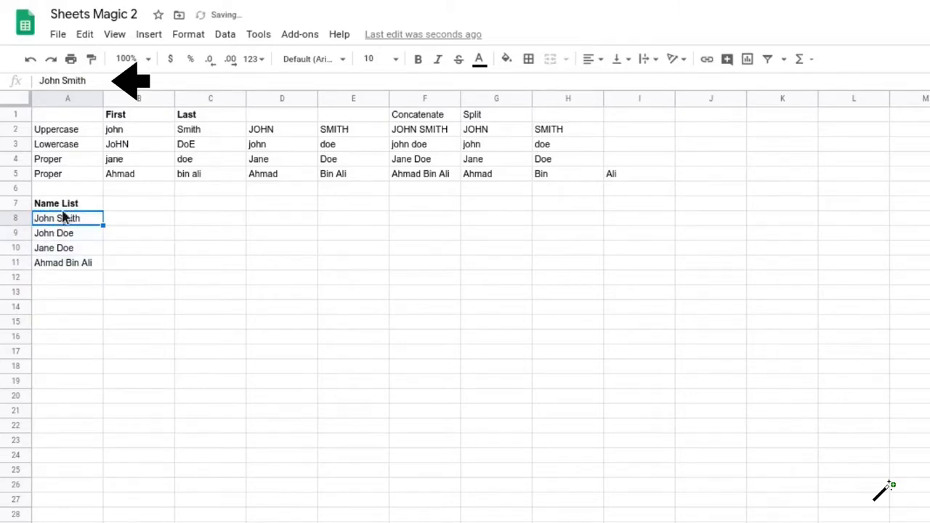
pyautogui.click(76, 237)
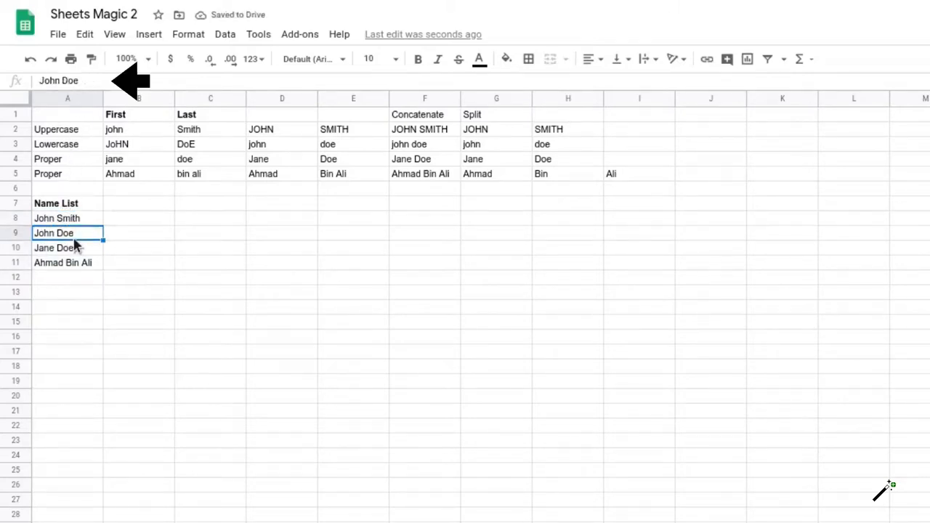
pyautogui.click(85, 249)
pyautogui.click(87, 264)
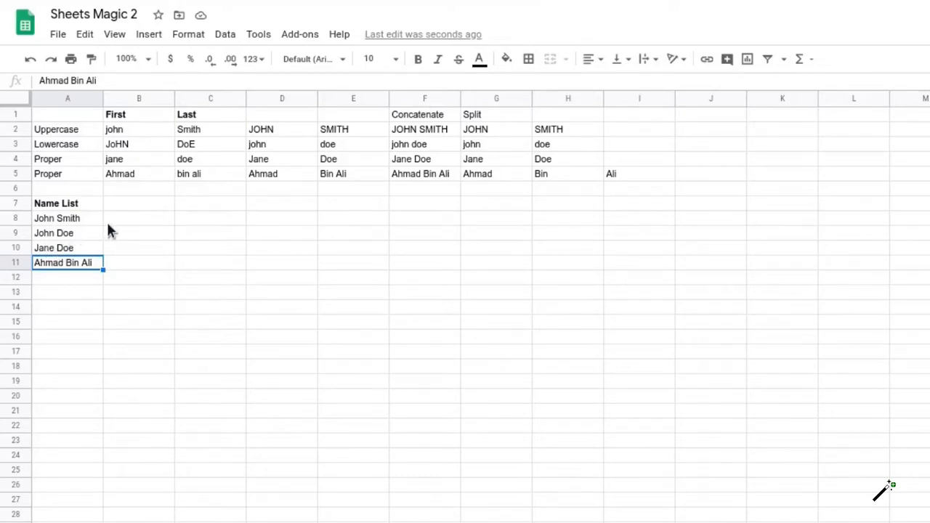
# Find and replace all instances of Bin with bin across all sheets, with Match case enabled.
pyautogui.press('Down')
pyautogui.press('Down')
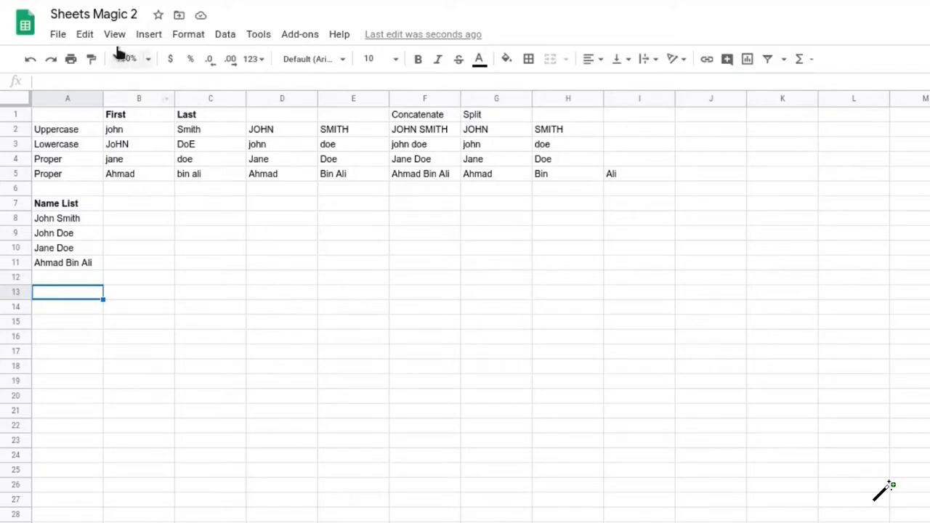
pyautogui.click(86, 35)
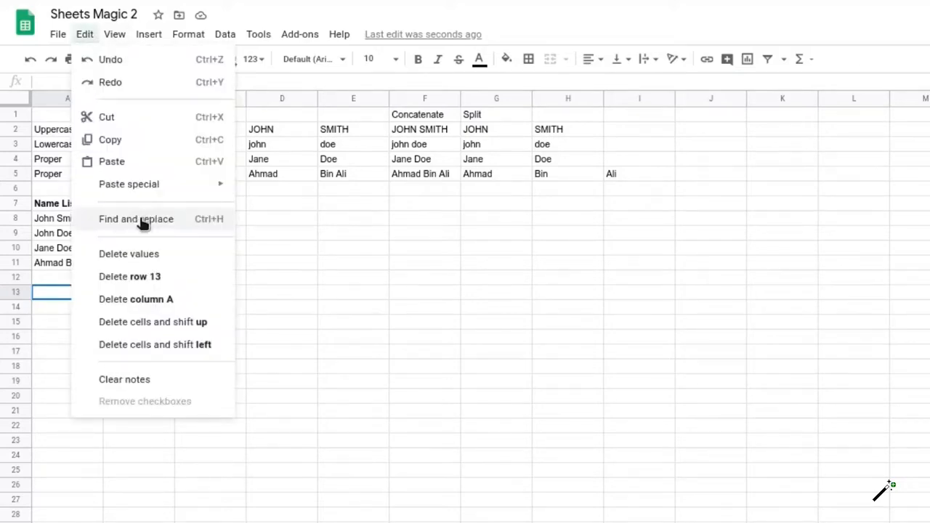
pyautogui.click(146, 222)
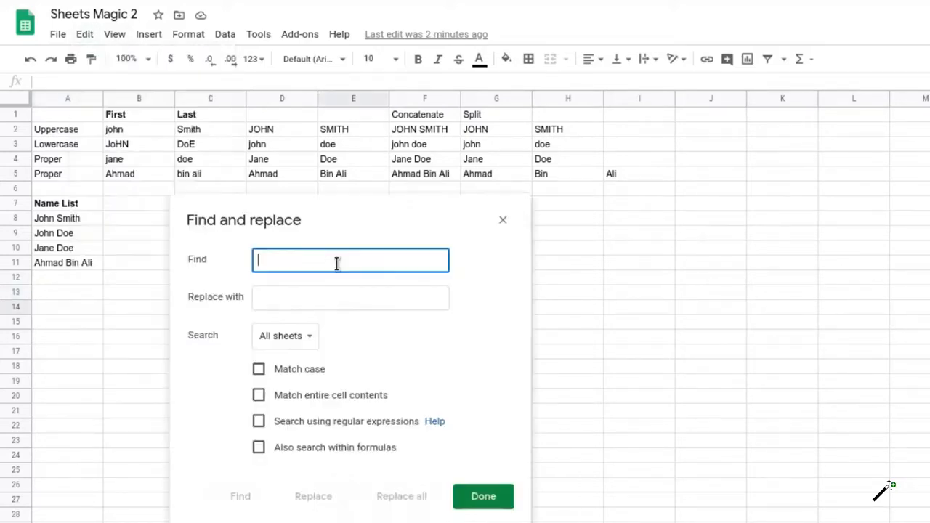
pyautogui.write('B')
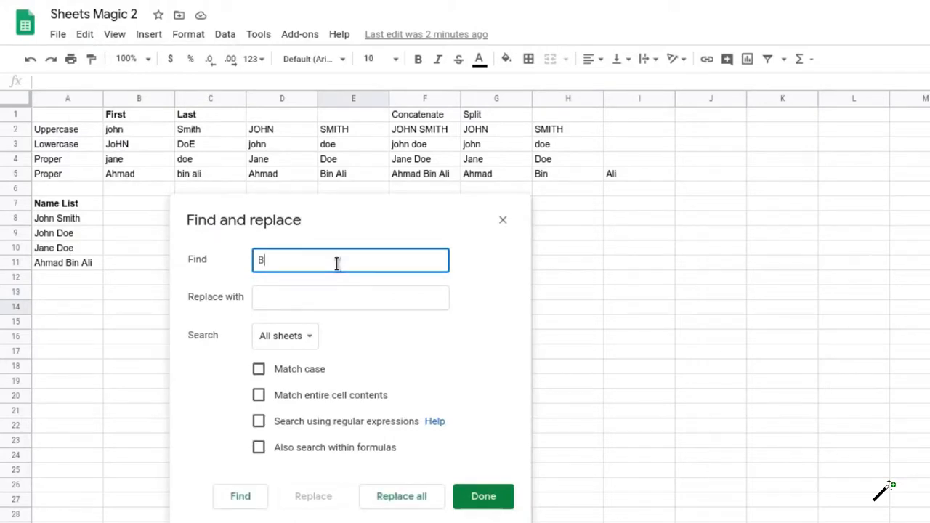
pyautogui.write('in')
pyautogui.click(338, 299)
pyautogui.write('bin')
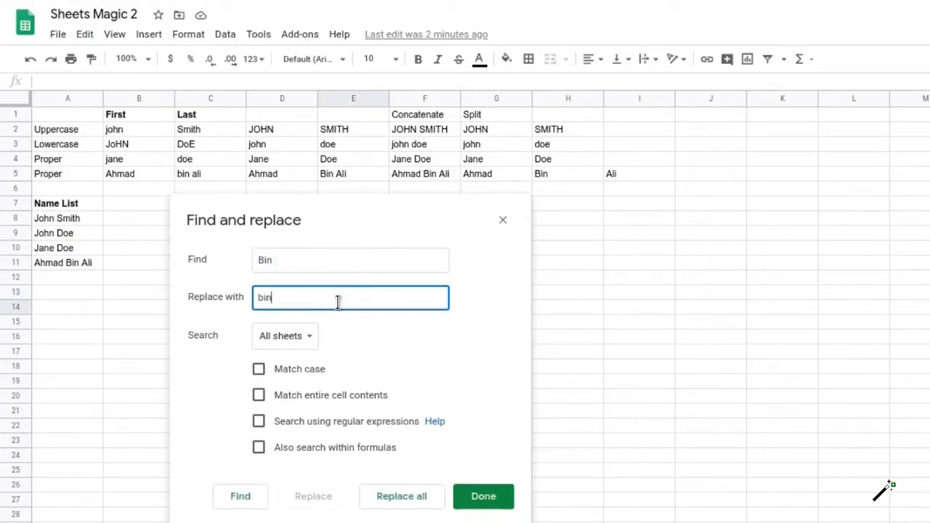
pyautogui.click(304, 372)
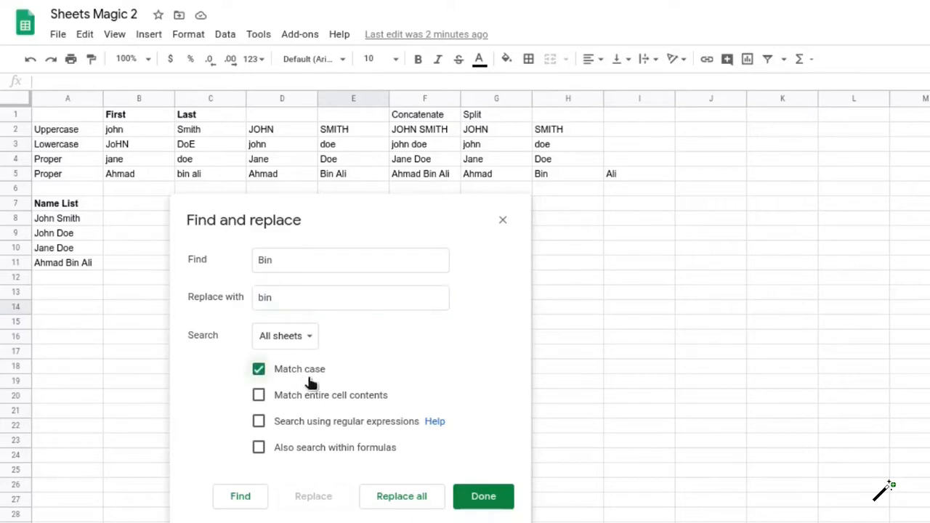
pyautogui.click(402, 495)
pyautogui.click(775, 385)
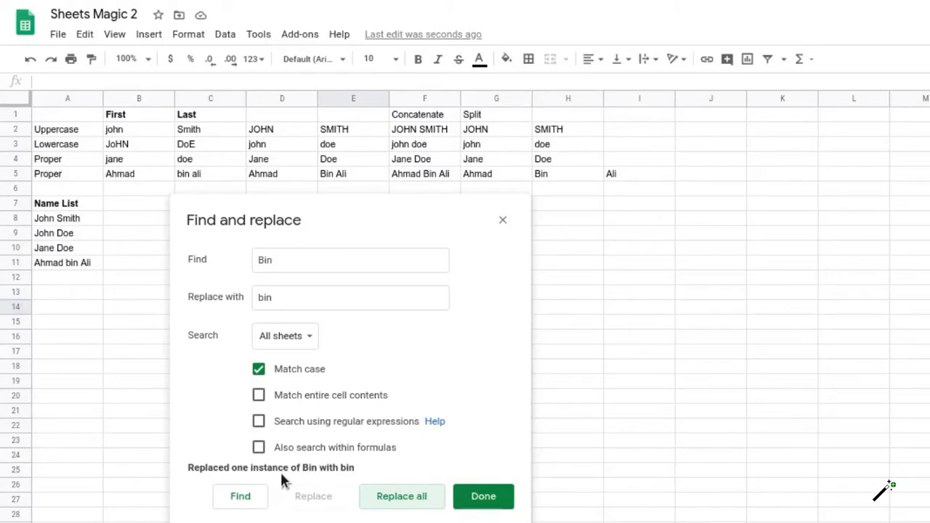
pyautogui.click(473, 498)
pyautogui.click(69, 265)
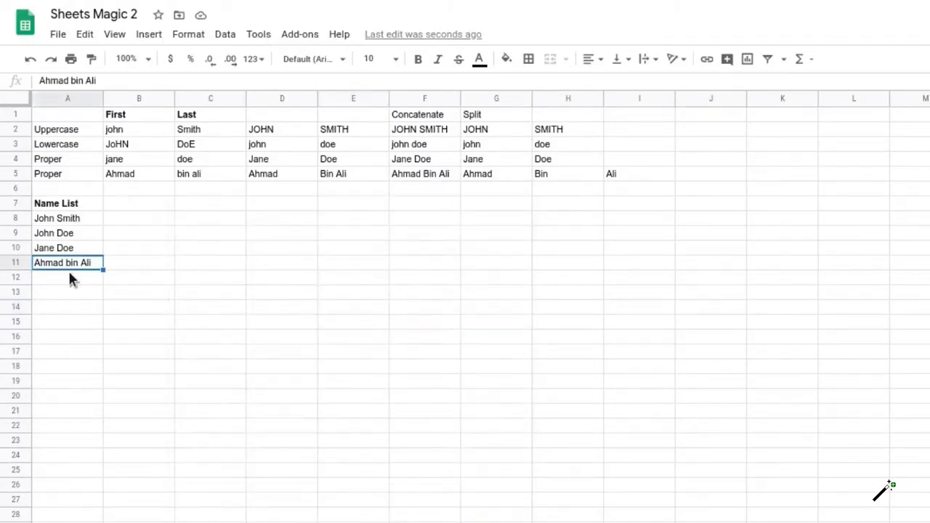
pyautogui.moveTo(281, 163); pyautogui.dragTo(546, 177)
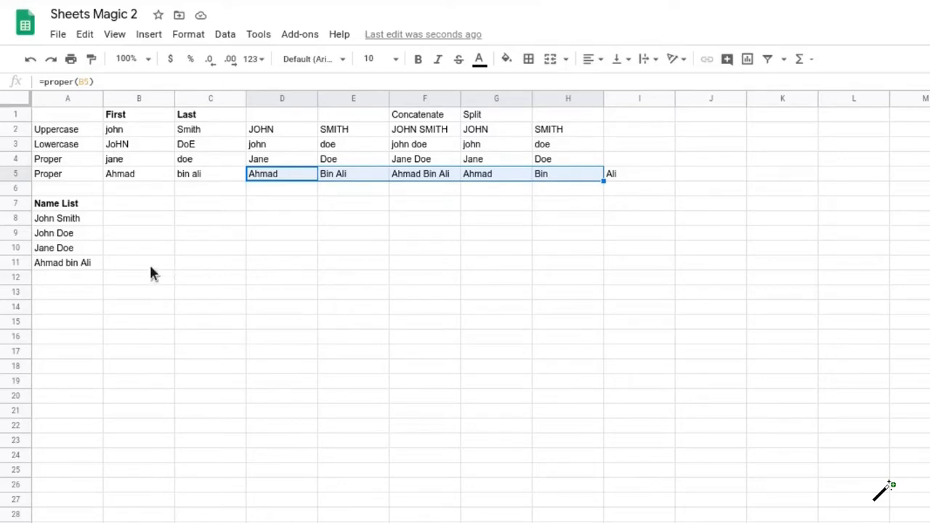
pyautogui.click(95, 265)
pyautogui.rightClick(92, 213)
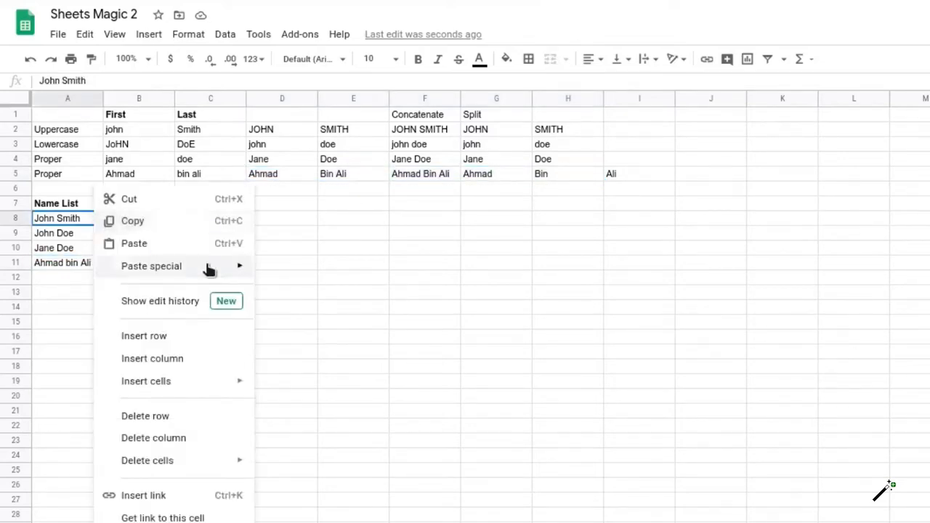
pyautogui.moveTo(223, 276)
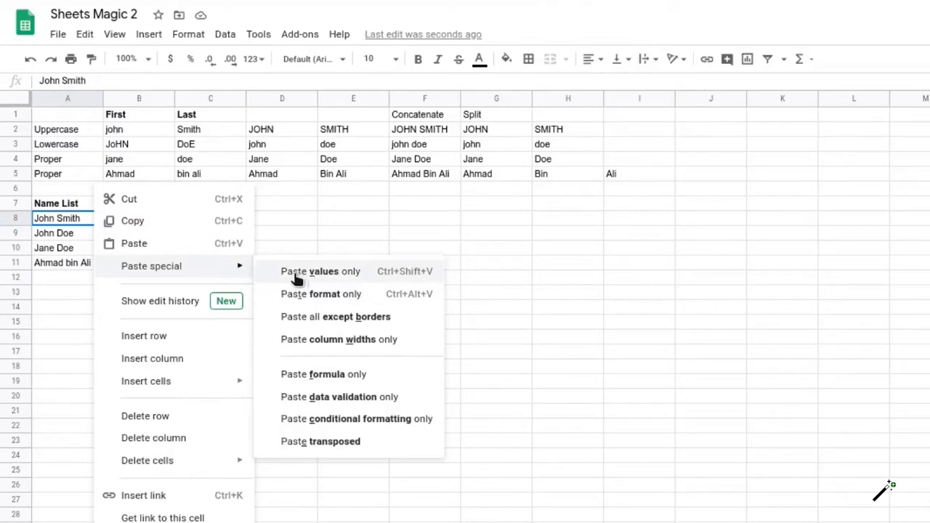
pyautogui.click(51, 279)
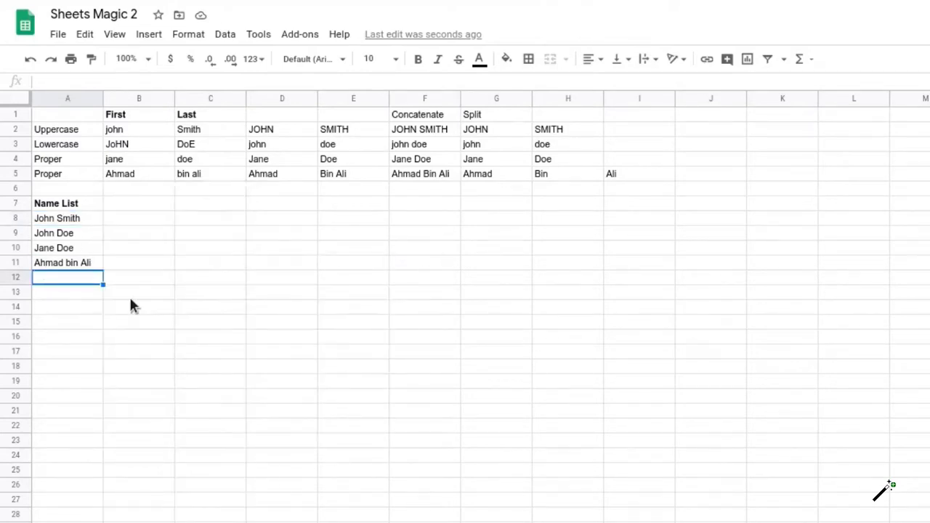